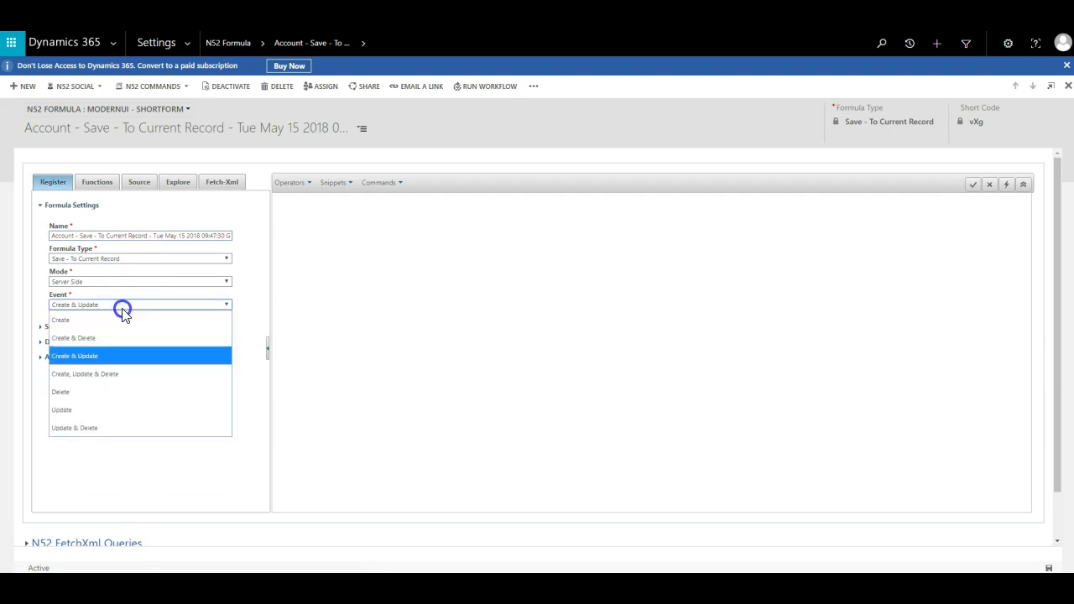
# Examine the formula's Event and Mode options and its Source & Target settings, including the Target Entity choices.
pyautogui.click(121, 306)
pyautogui.click(124, 285)
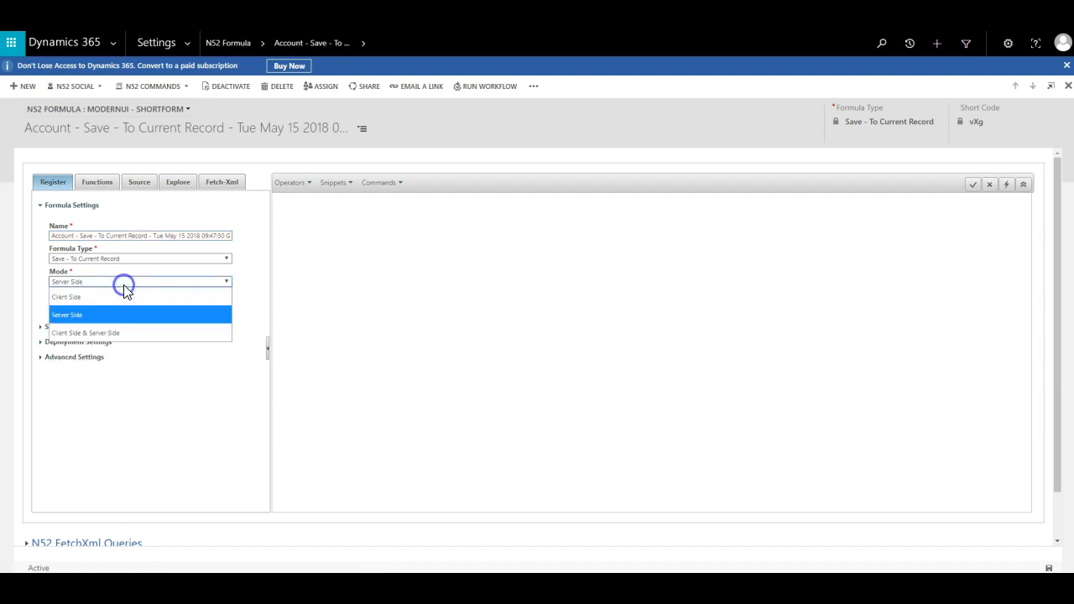
pyautogui.click(123, 285)
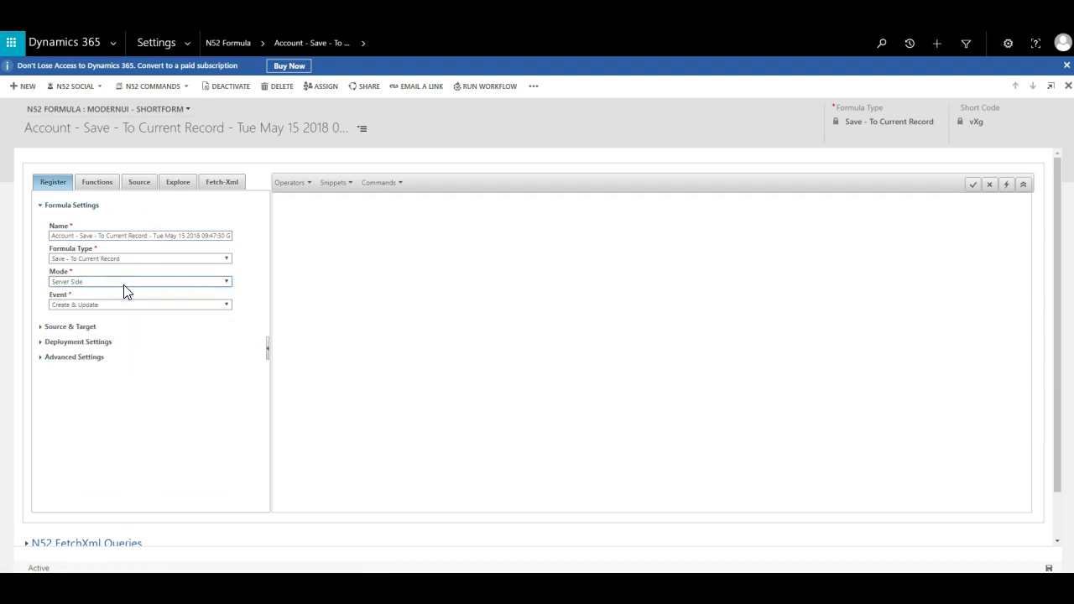
pyautogui.click(60, 329)
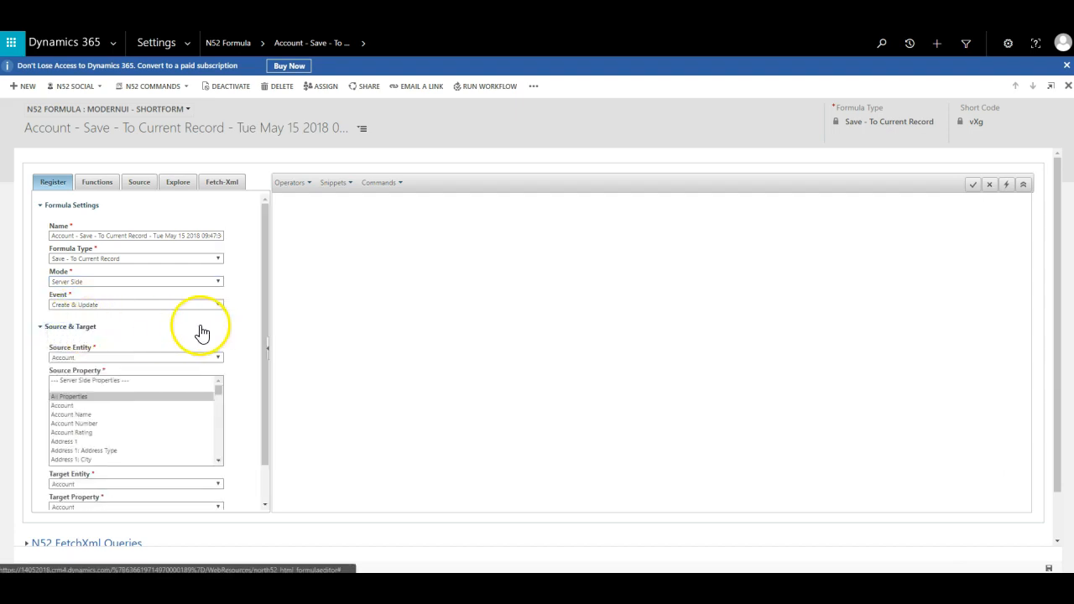
pyautogui.scroll(-1, 220, 330)
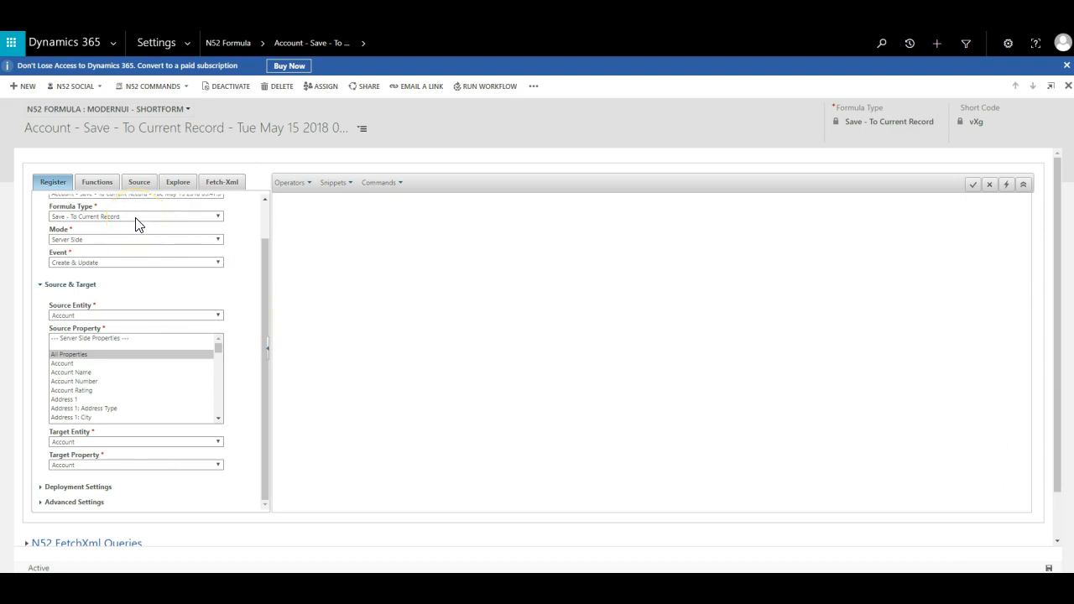
pyautogui.click(141, 442)
pyautogui.click(141, 443)
# Expand the Deployment Settings and examine the available Solution Deployment and Pipeline Stage options.
pyautogui.click(74, 488)
pyautogui.scroll(-5, 213, 448)
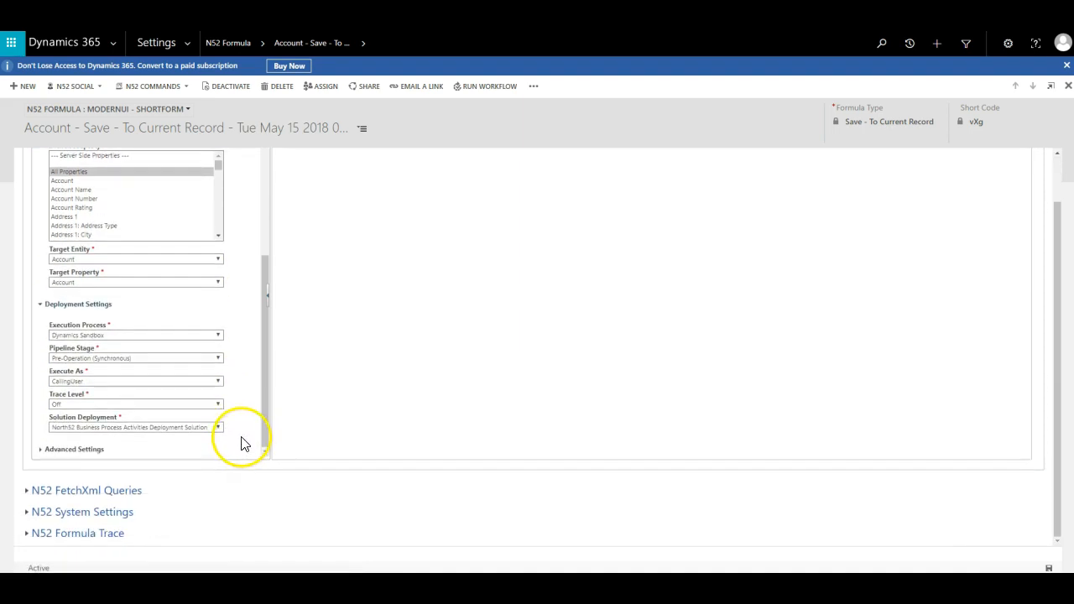
pyautogui.click(207, 427)
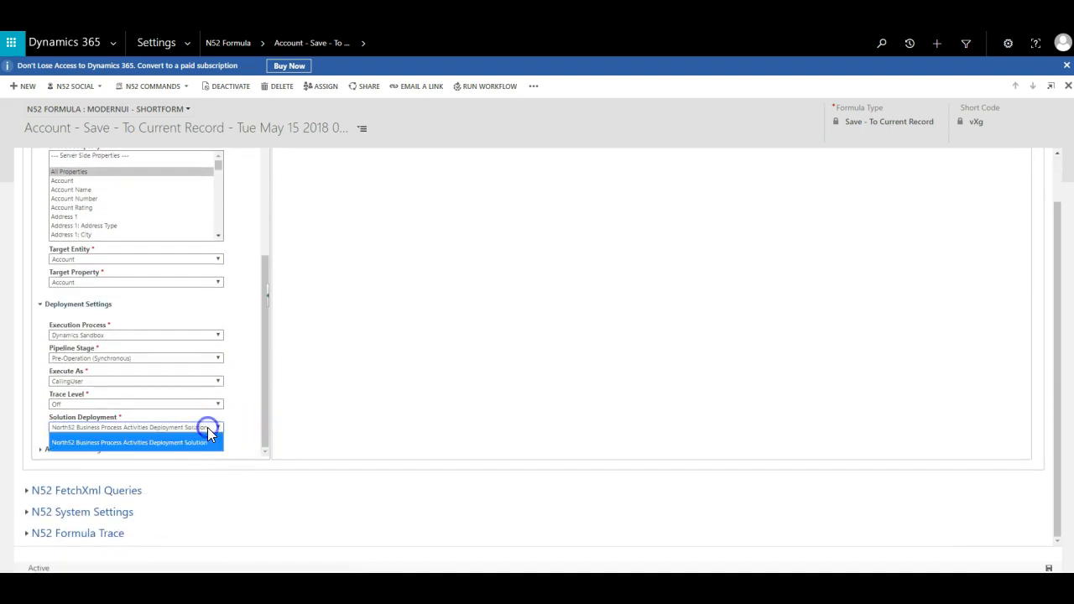
pyautogui.click(207, 427)
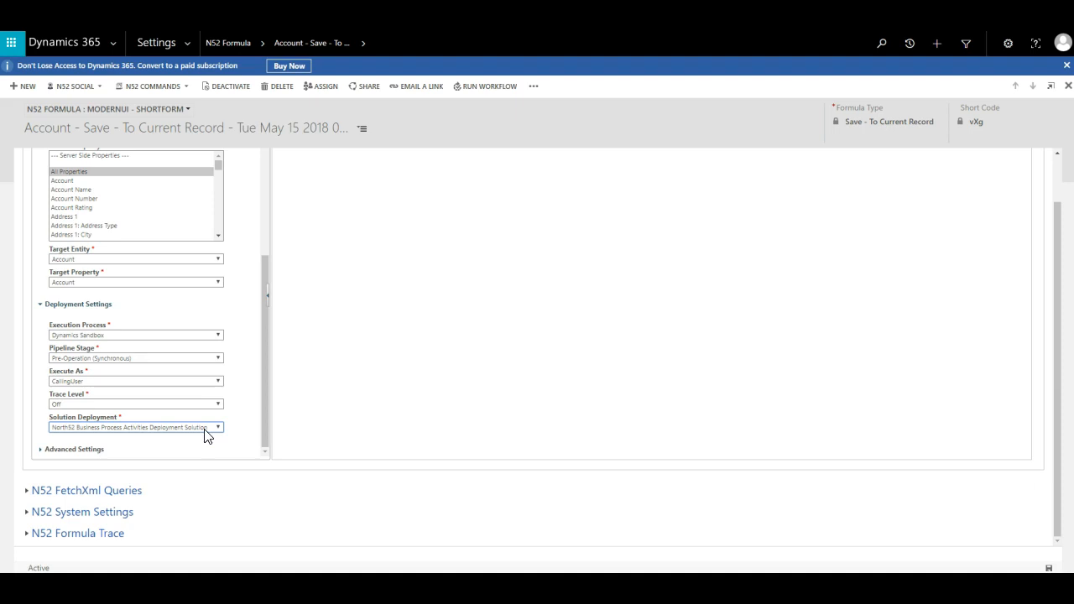
pyautogui.click(247, 435)
pyautogui.click(210, 357)
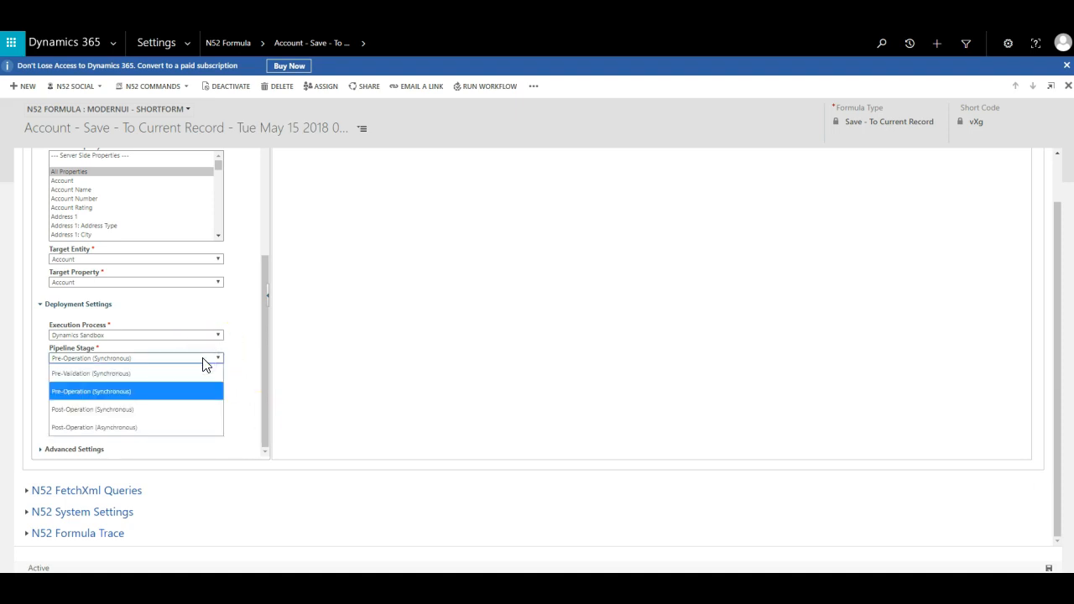
pyautogui.click(203, 358)
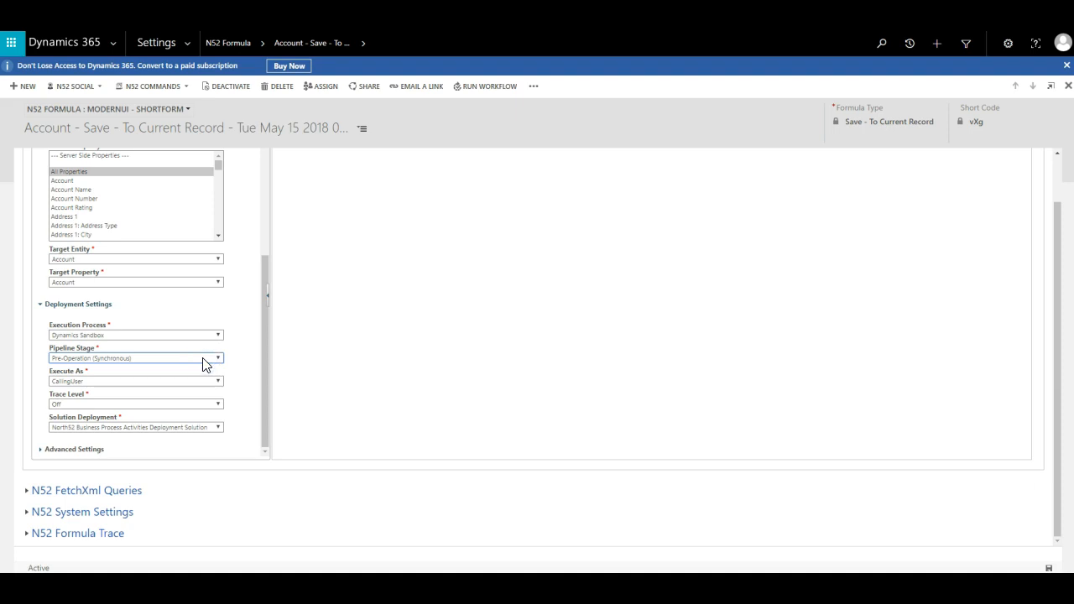
# Examine the Trace Level and Execute As options in the Deployment Settings.
pyautogui.click(201, 405)
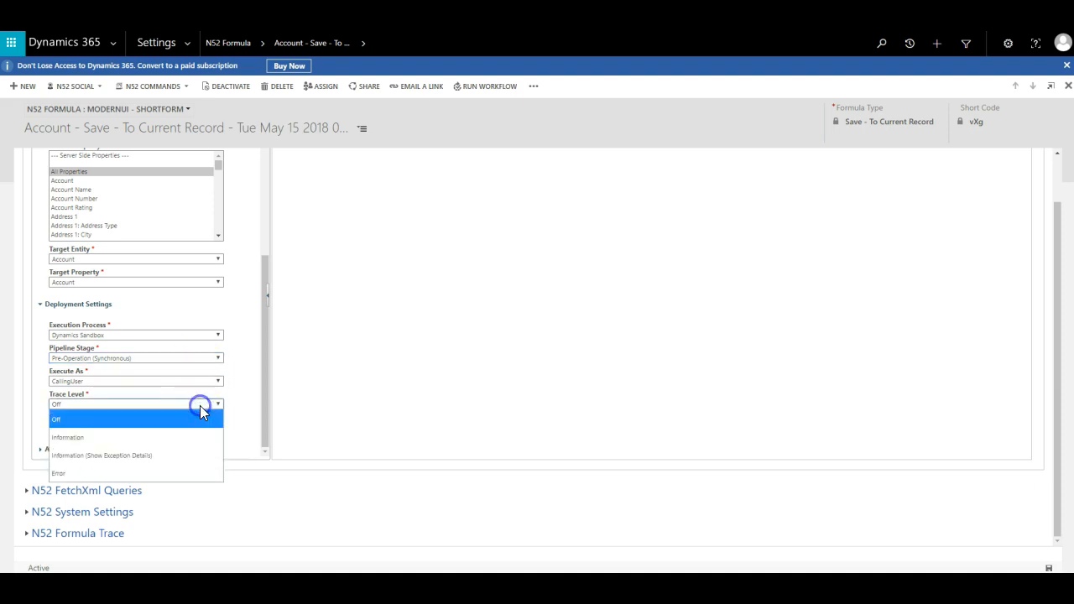
pyautogui.click(214, 444)
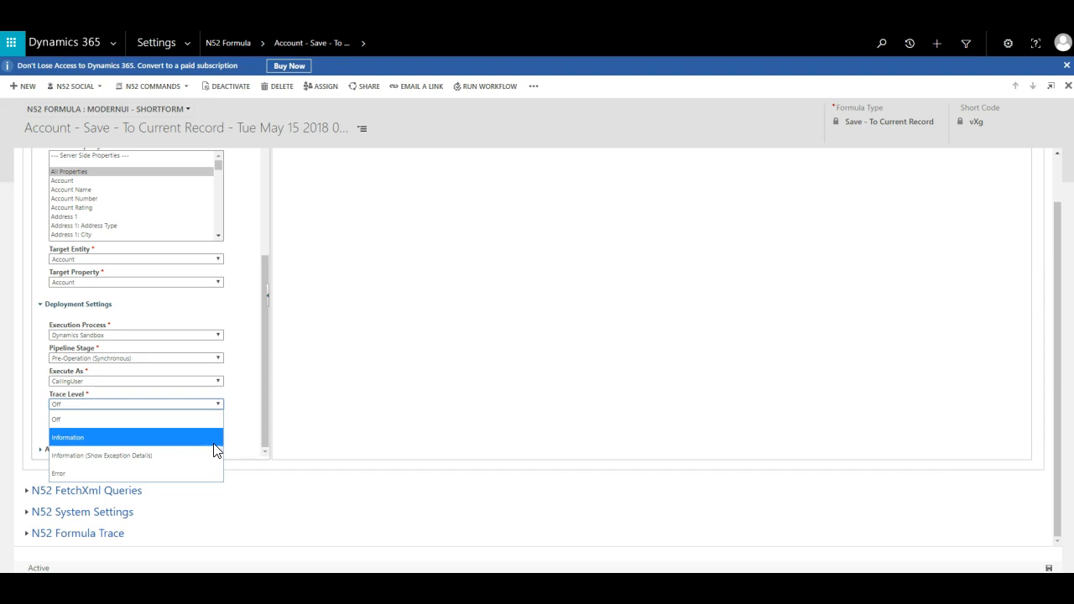
pyautogui.click(211, 459)
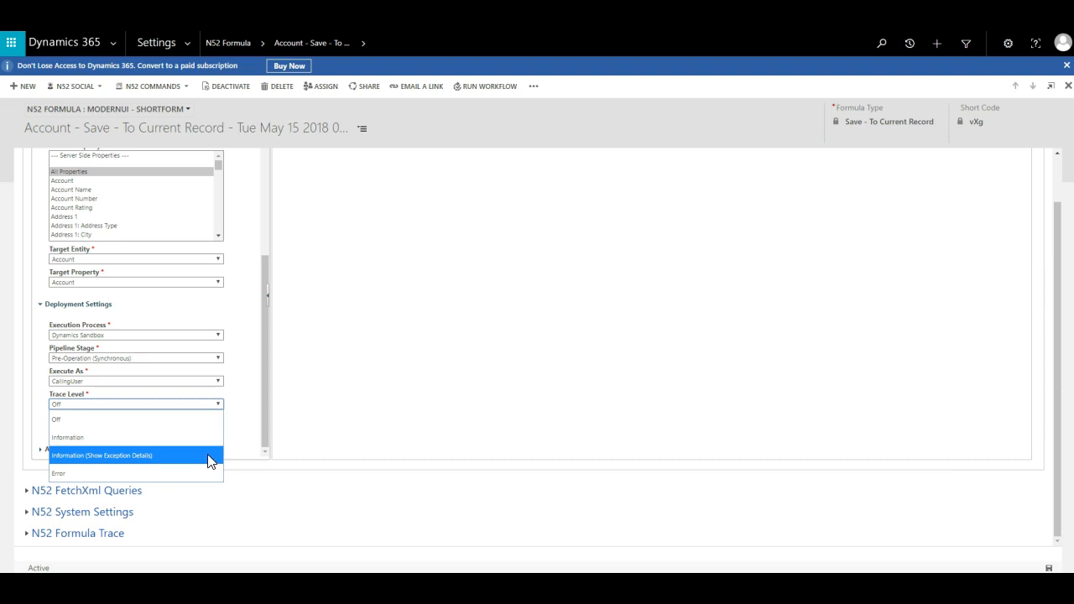
pyautogui.click(244, 443)
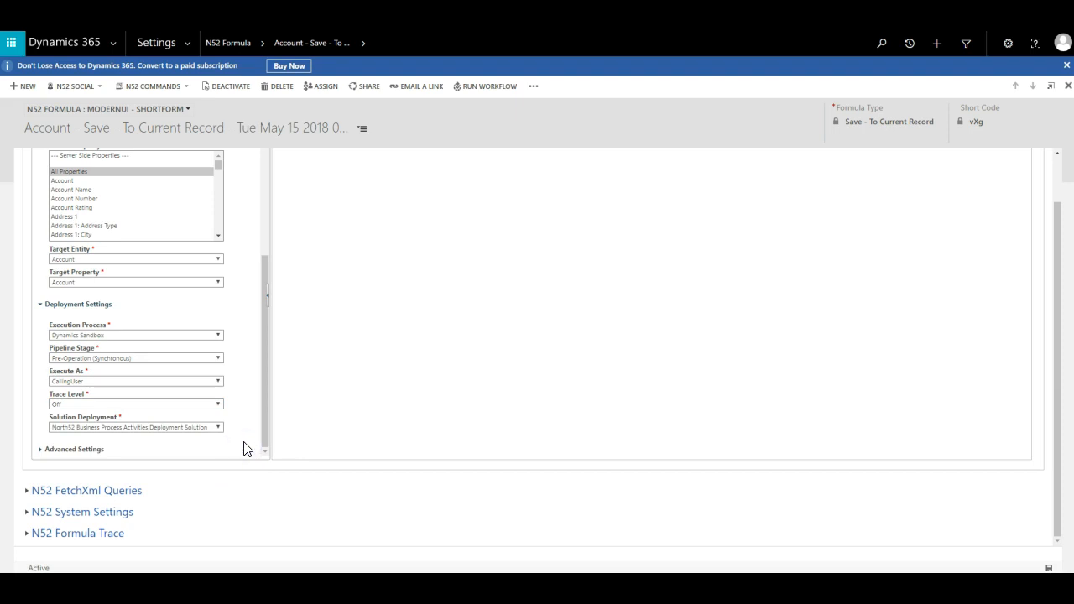
pyautogui.click(217, 403)
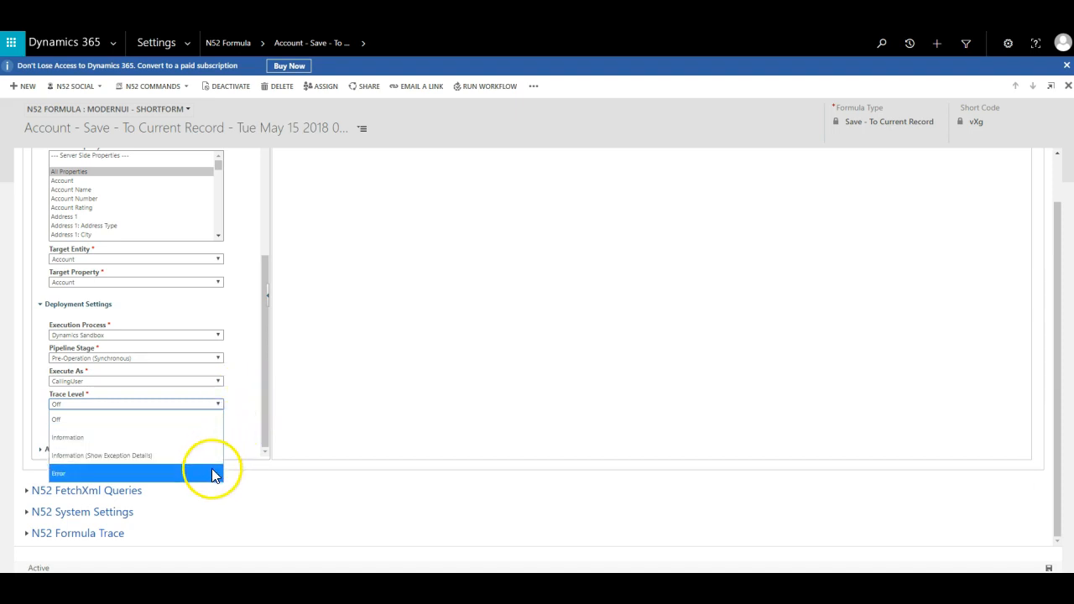
pyautogui.click(251, 407)
pyautogui.click(200, 382)
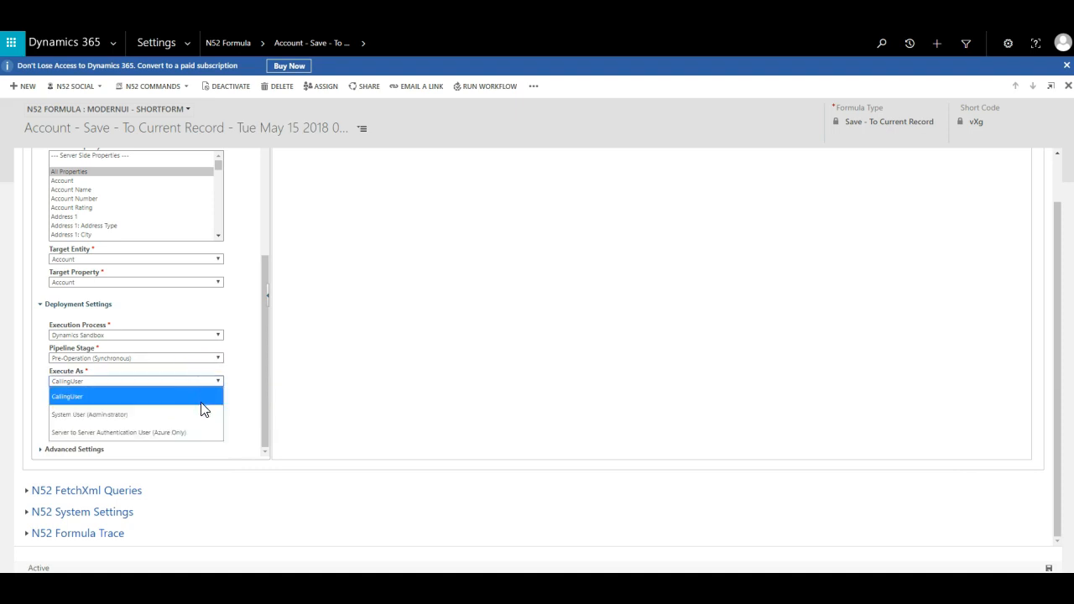
pyautogui.click(200, 410)
pyautogui.click(239, 416)
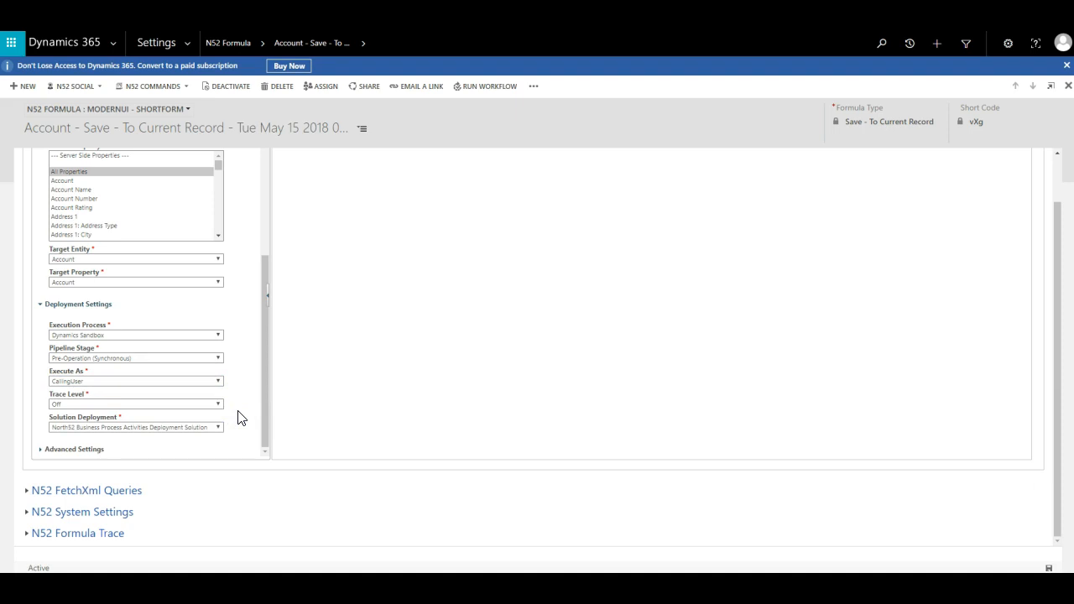
# Expand the Advanced Settings to view the category and execution order fields, and set the Trace Level to Information.
pyautogui.scroll(5, 239, 416)
pyautogui.scroll(2, 360, 373)
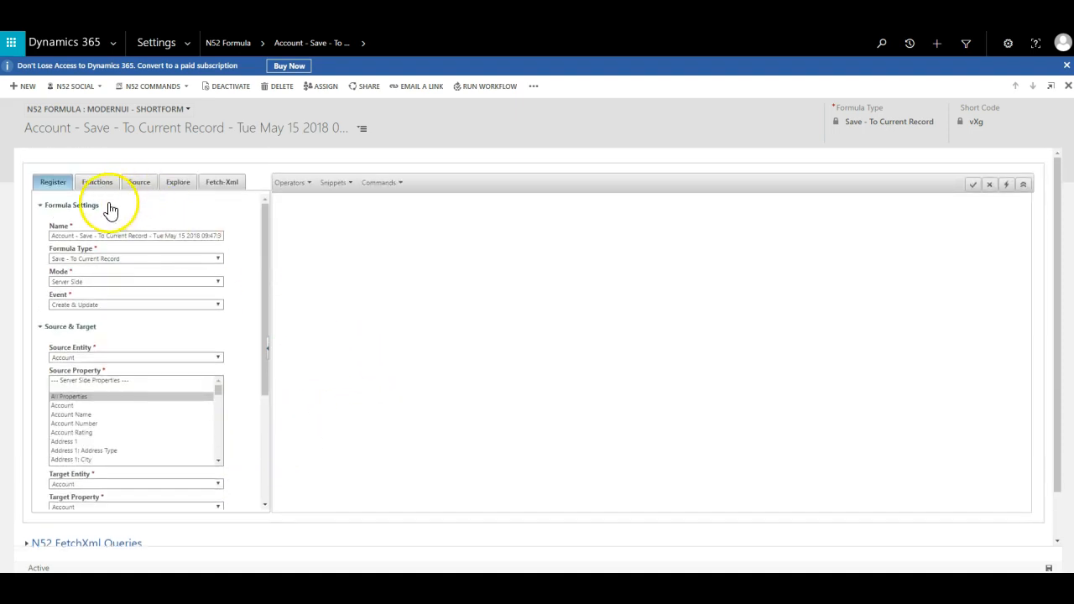
pyautogui.scroll(-3, 164, 350)
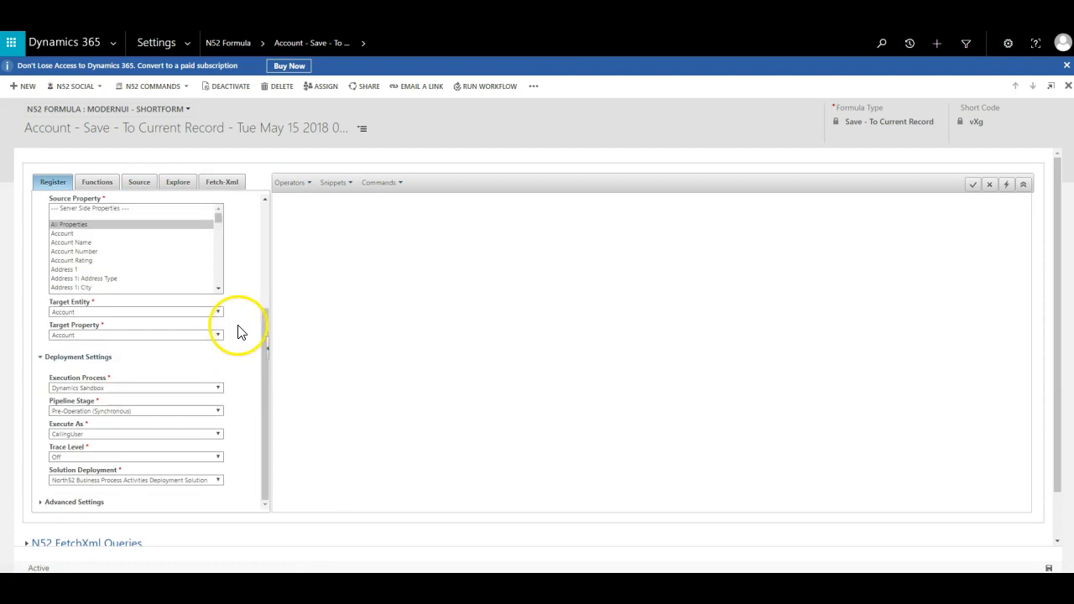
pyautogui.click(67, 501)
pyautogui.scroll(-3, 193, 440)
pyautogui.click(176, 443)
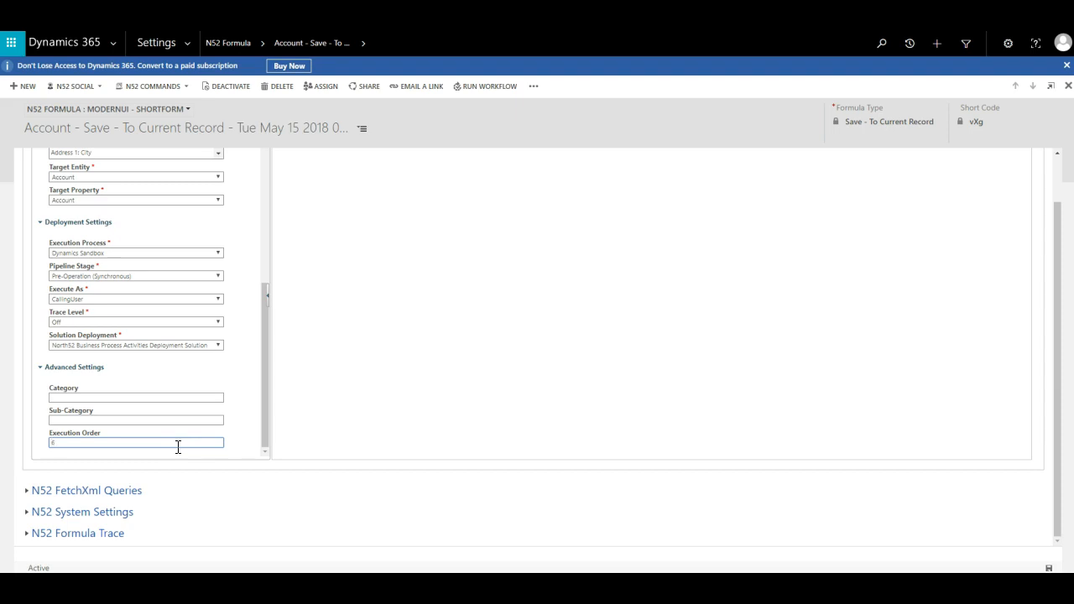
pyautogui.click(199, 418)
pyautogui.click(300, 366)
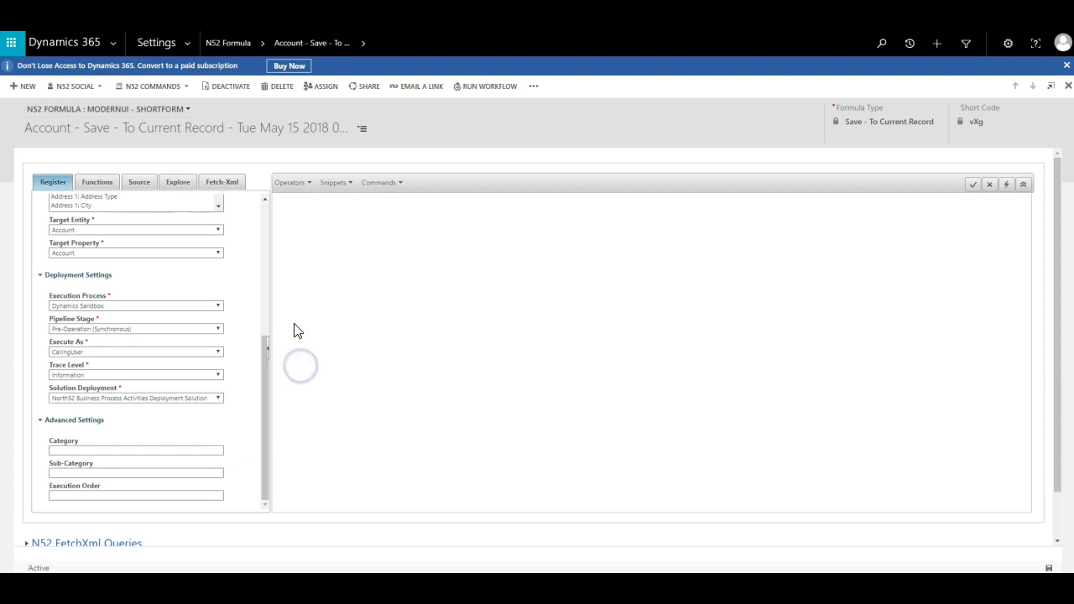
# Clear the function filter, search the functions for "findvalue", and open the online KB articles from the FindValue description.
pyautogui.click(94, 181)
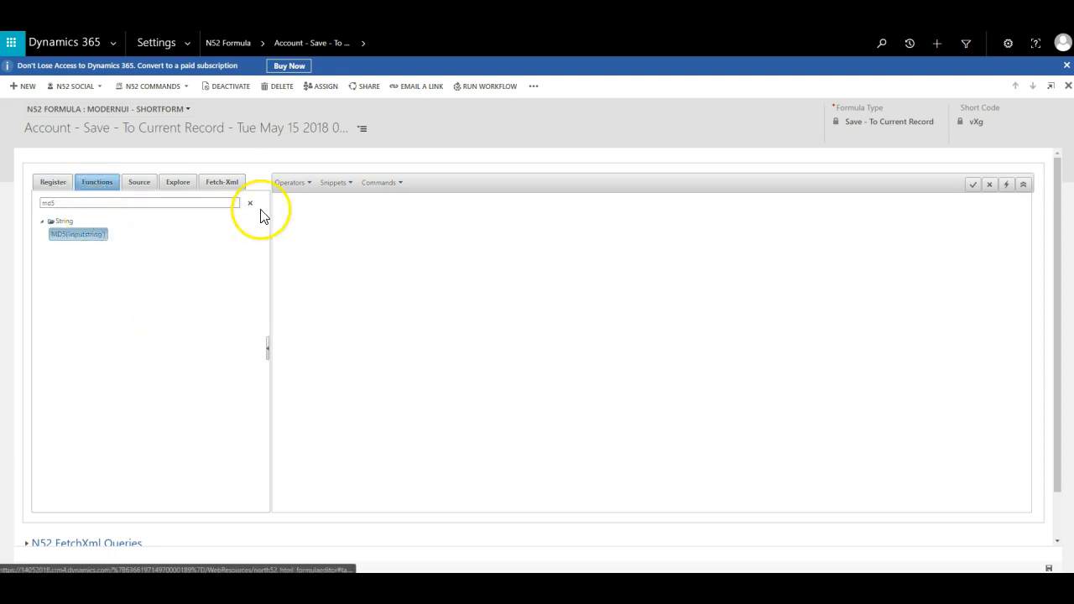
pyautogui.click(250, 204)
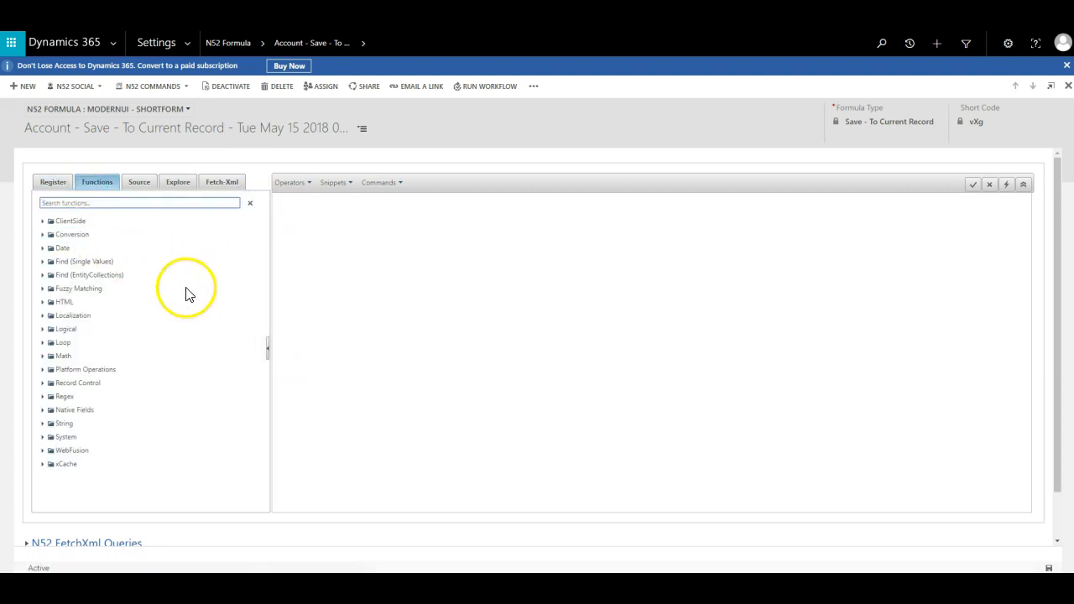
pyautogui.click(103, 206)
pyautogui.write('findvalue')
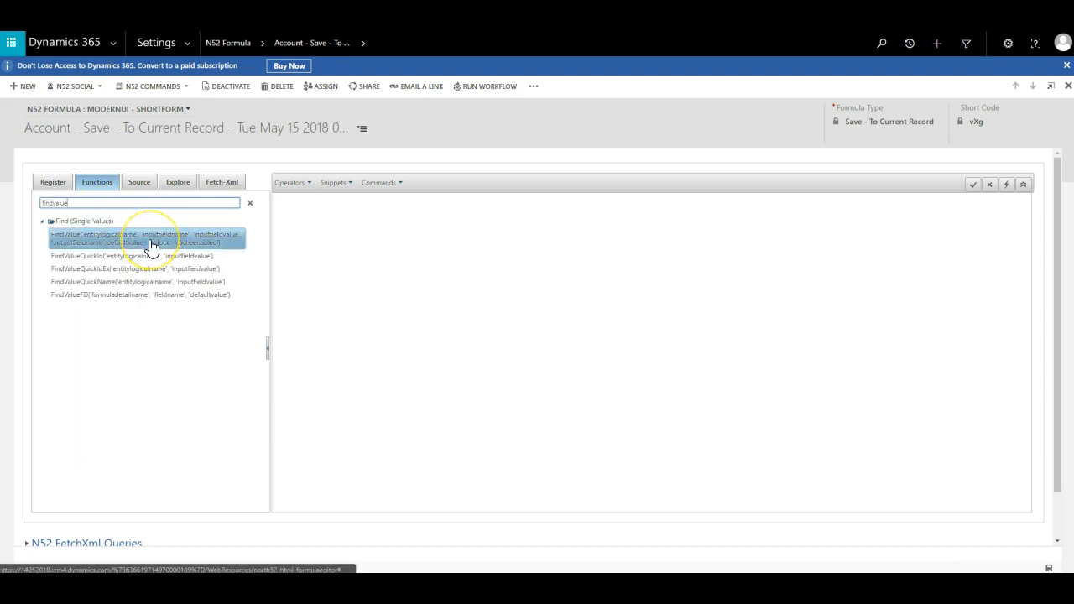
pyautogui.moveTo(151, 245)
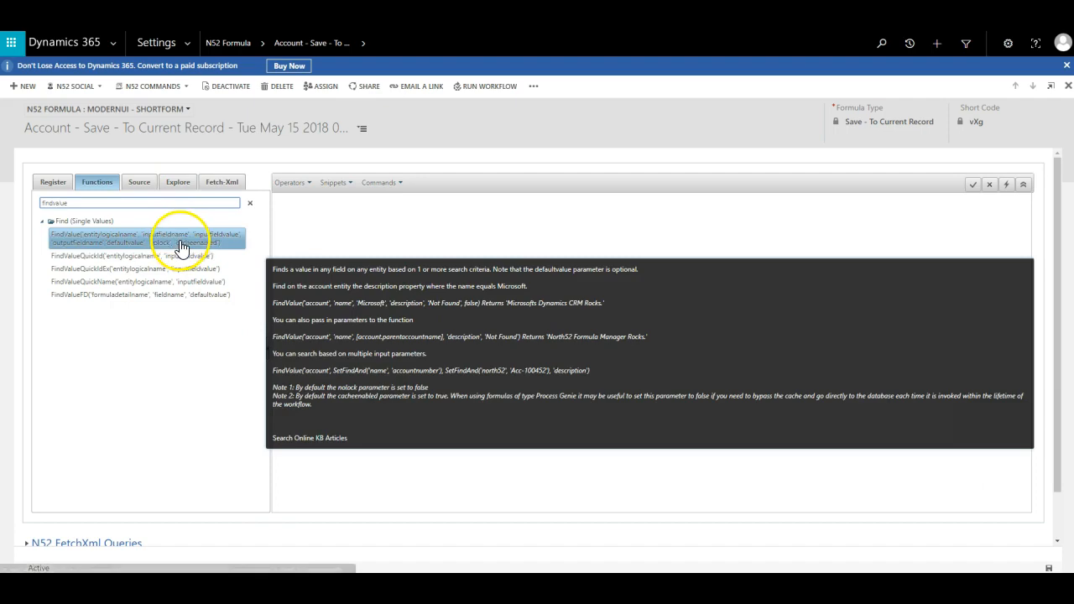
pyautogui.click(310, 438)
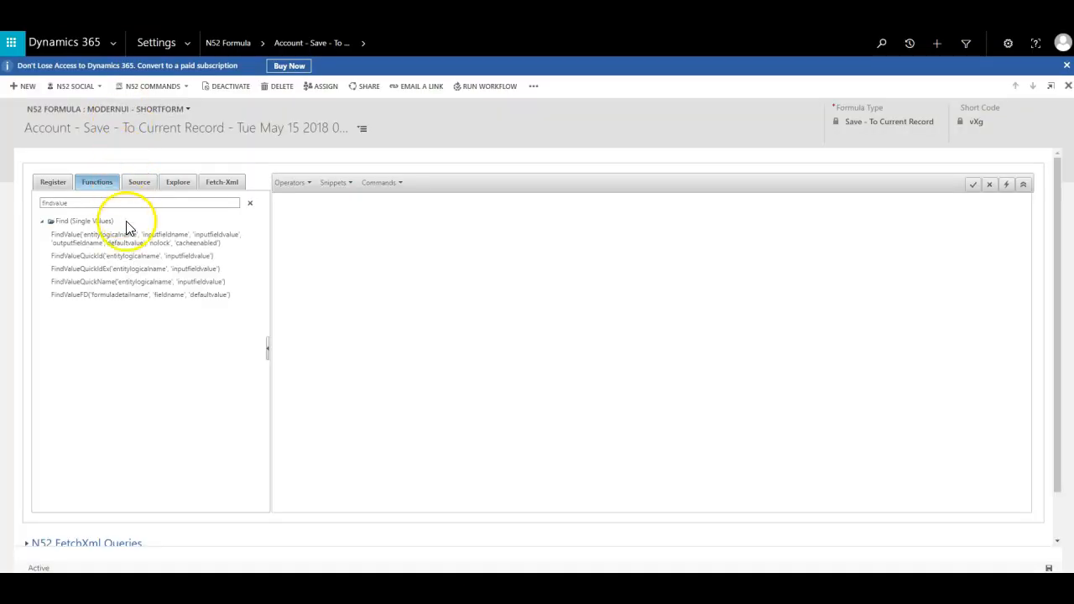
# Start building a FindValue function with contact as the Entity Name and First Name as the Where Attribute.
pyautogui.click(127, 228)
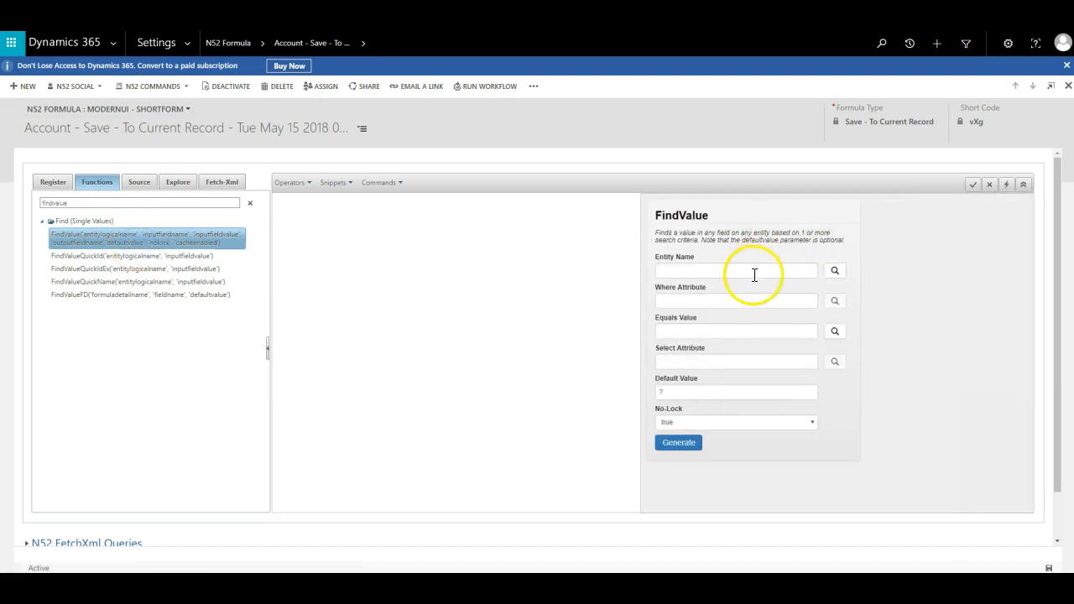
pyautogui.click(834, 270)
pyautogui.write('dontact')
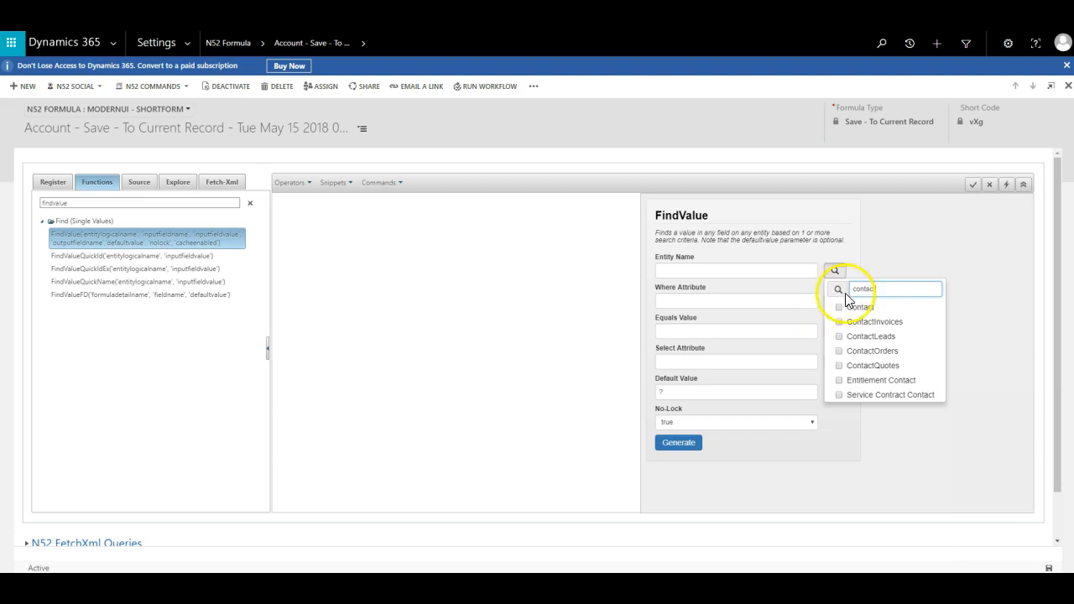
pyautogui.click(842, 307)
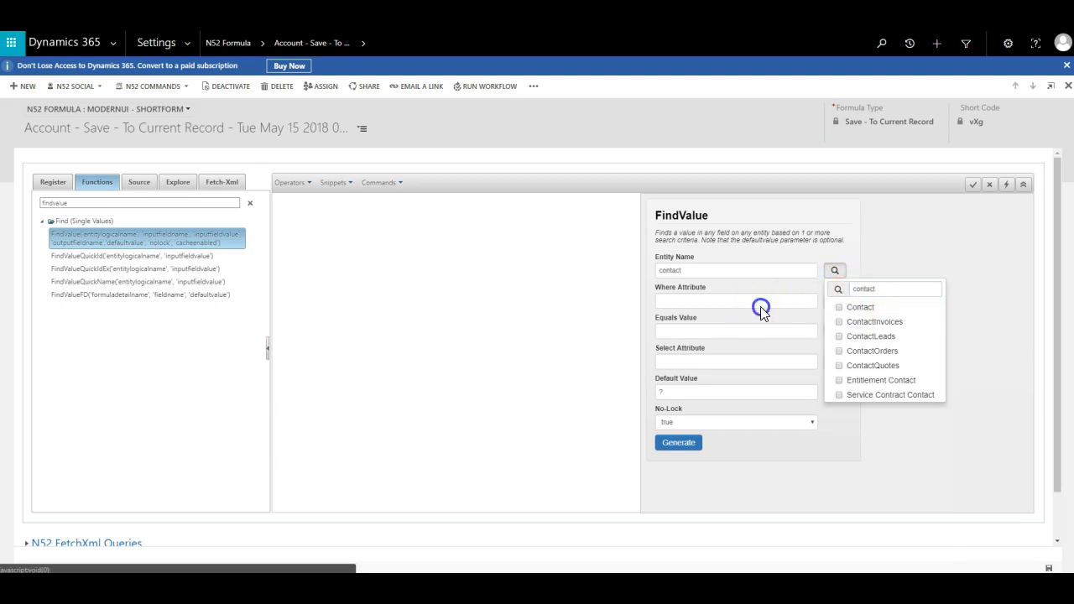
pyautogui.click(835, 300)
pyautogui.write('first')
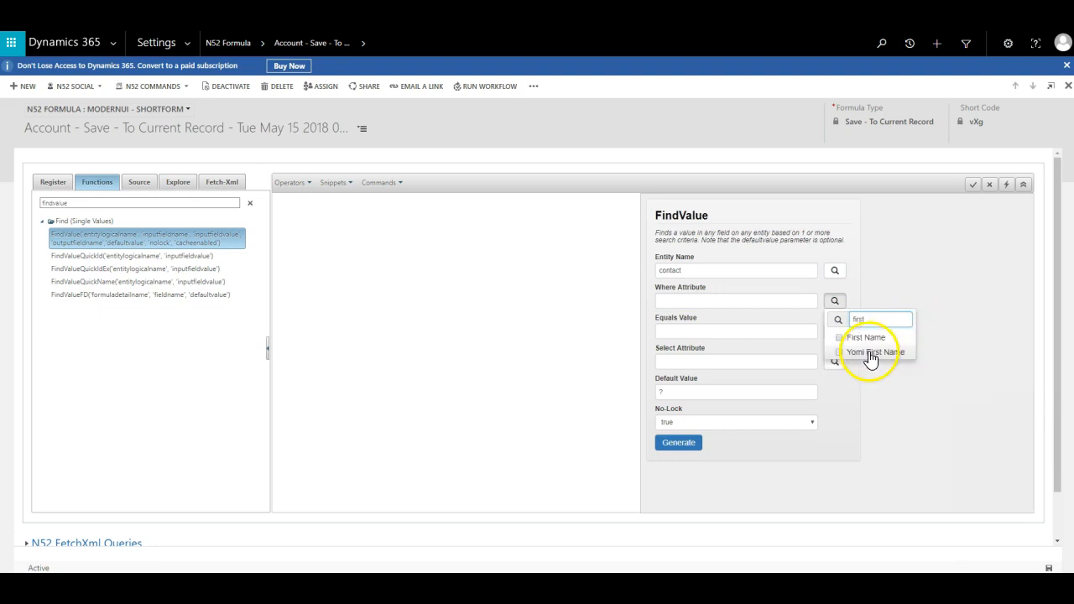
pyautogui.click(846, 338)
# Enter the contact's first name as the Equals Value, choose Company Name as the Select Attribute, and generate the FindValue formula.
pyautogui.click(726, 332)
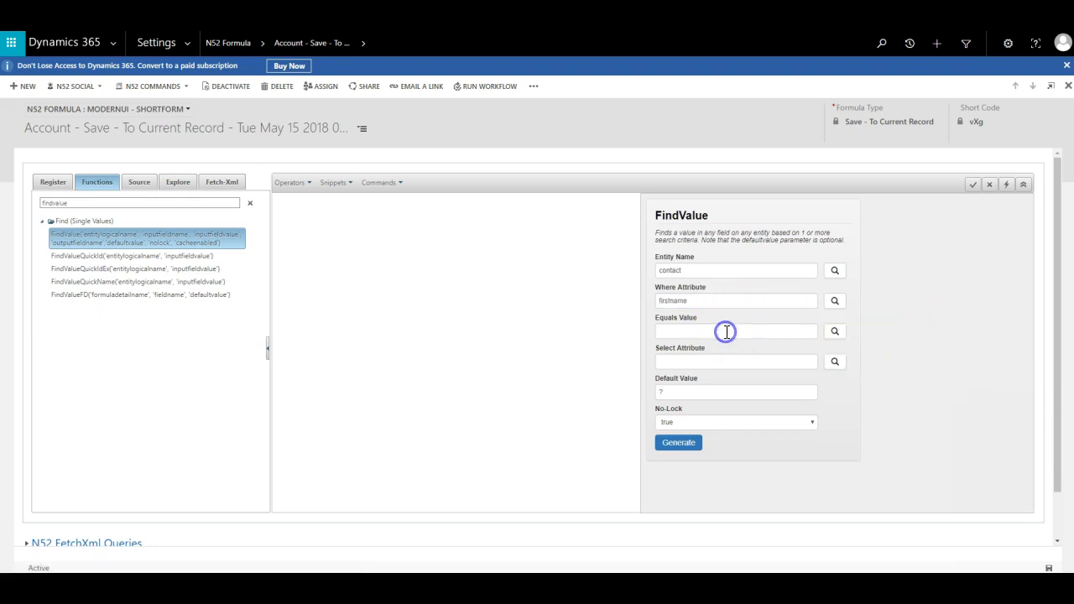
pyautogui.write('patrick')
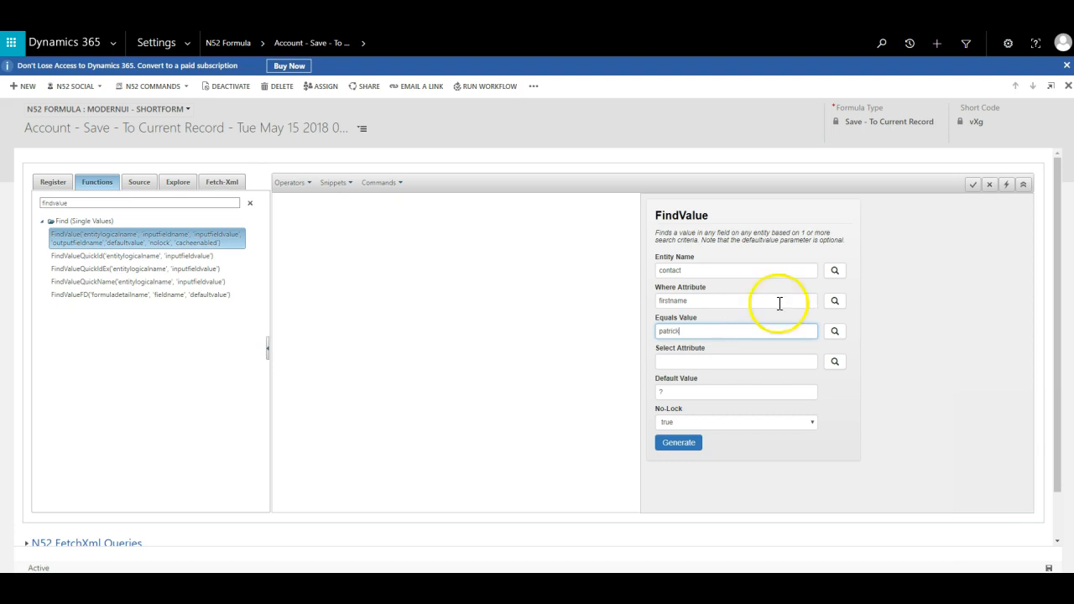
pyautogui.click(834, 362)
pyautogui.write('comp')
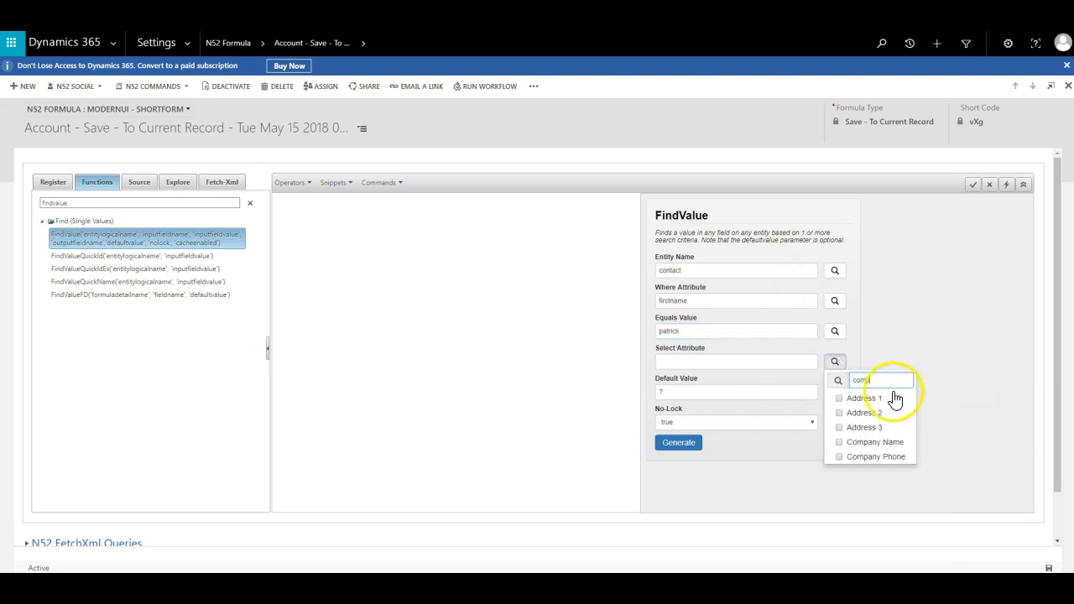
pyautogui.click(859, 443)
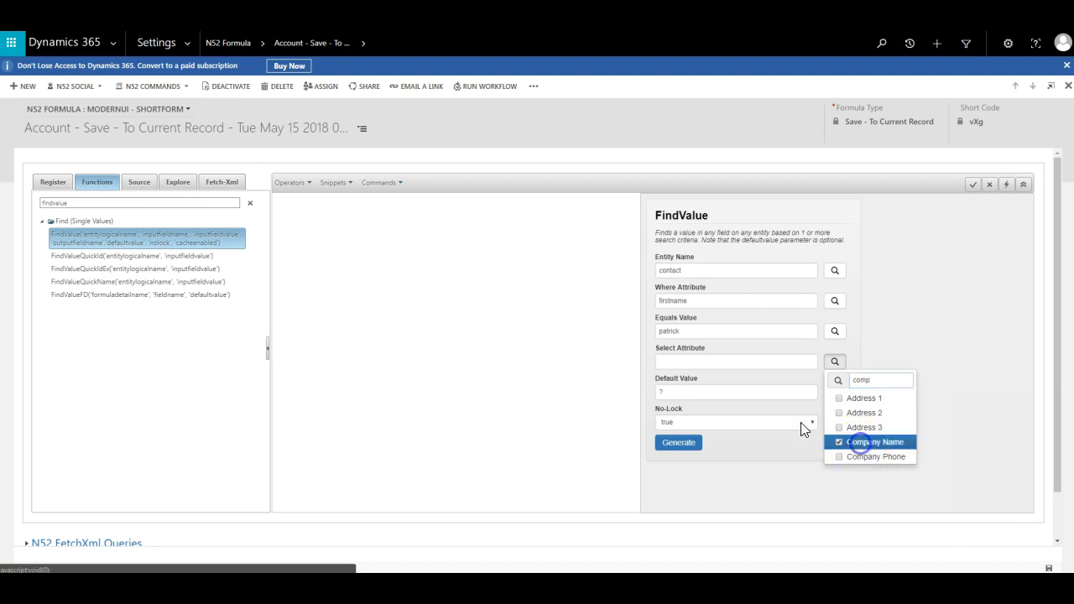
pyautogui.click(685, 445)
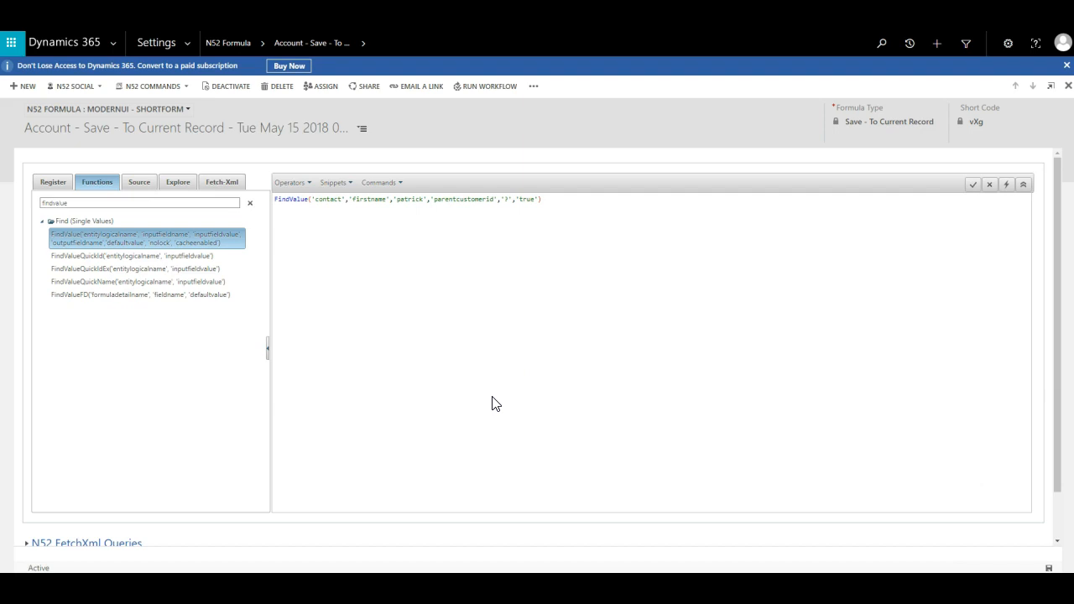
# Expand the Source folder to list the account fields, and clear the FindValue formula from the editor.
pyautogui.click(139, 182)
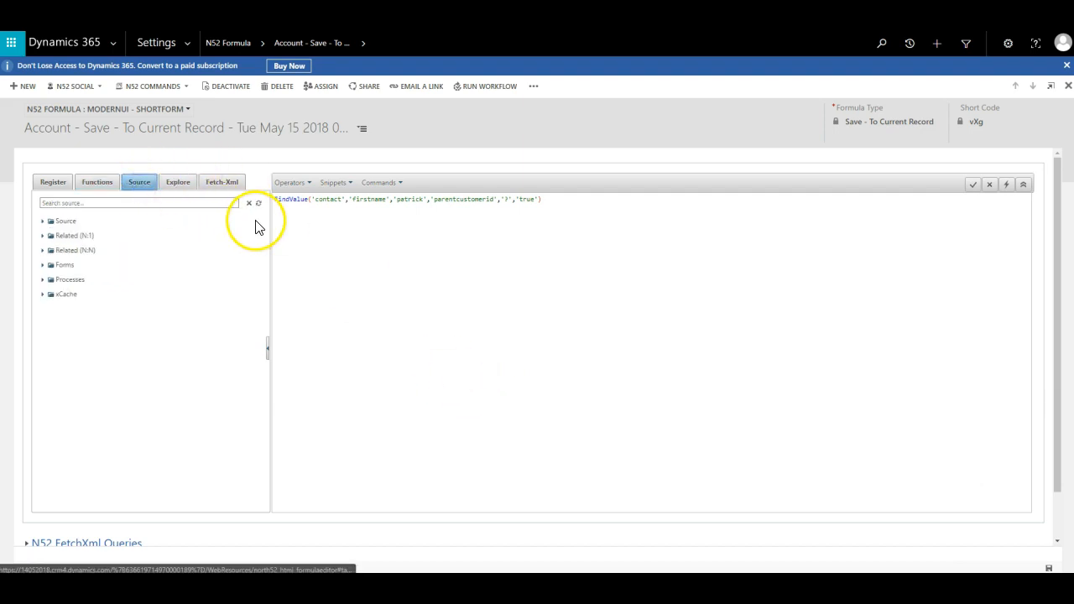
pyautogui.click(42, 222)
pyautogui.click(476, 268)
pyautogui.hotkey('ctrl', 'a')
pyautogui.press('Delete')
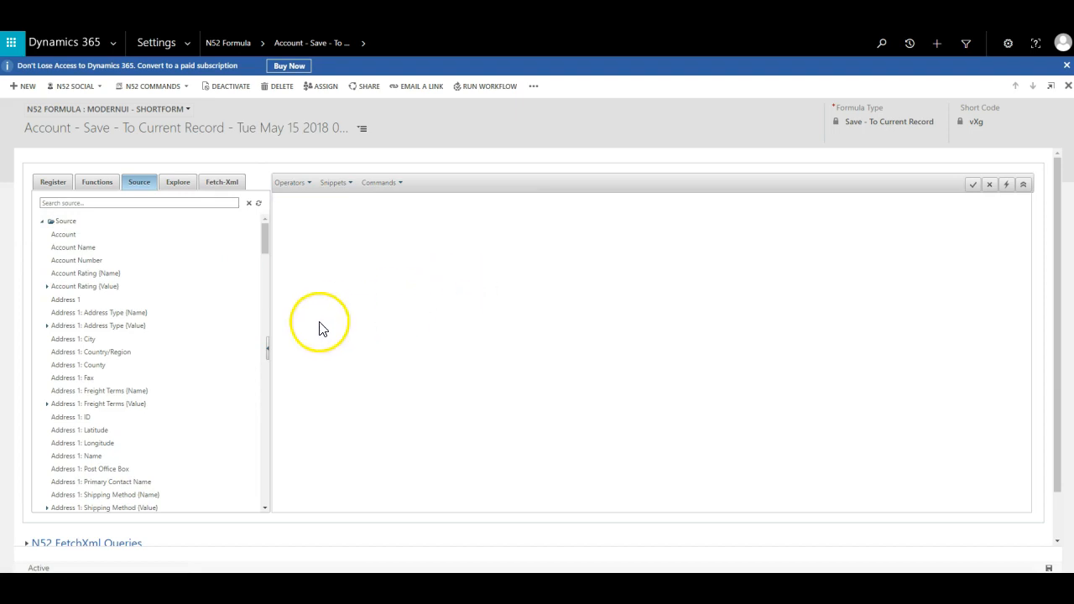
# Insert the account's Account Name as a field reference and as a quoted field name, and clear the editor.
pyautogui.doubleClick(85, 248)
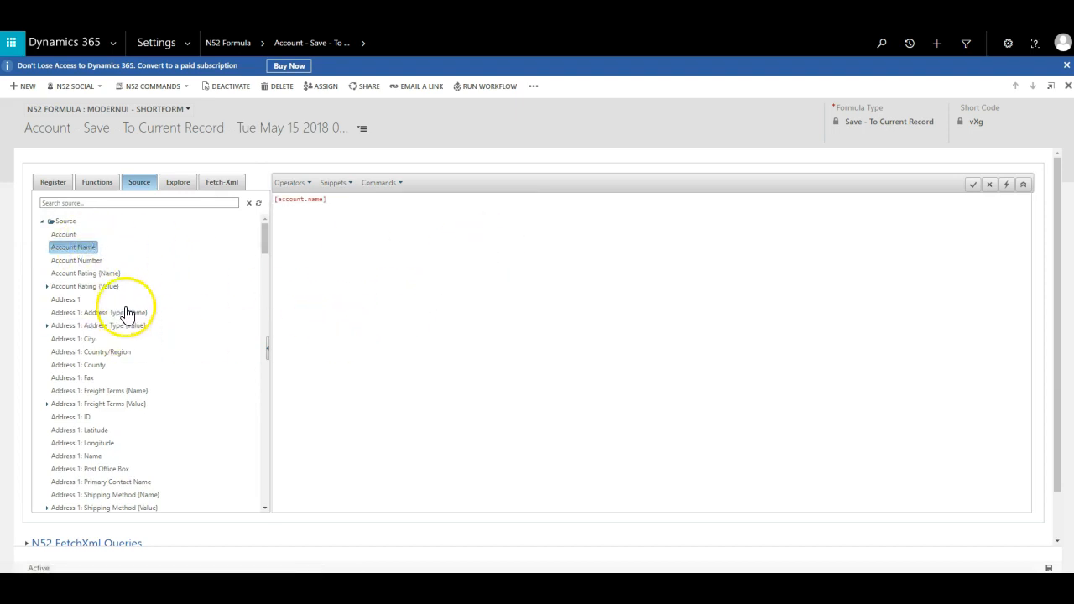
pyautogui.doubleClick(88, 247)
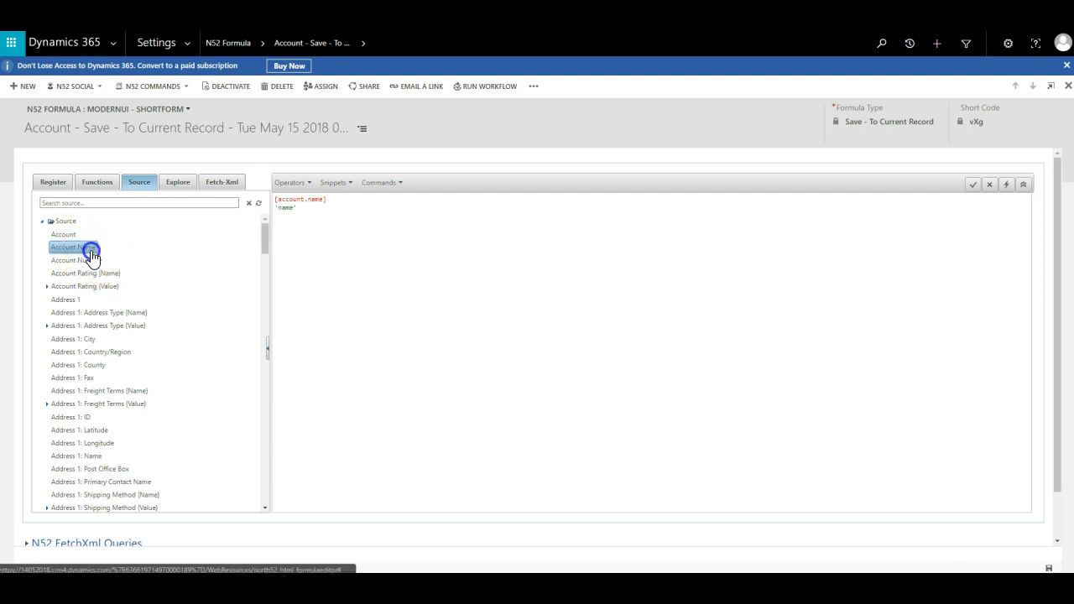
pyautogui.click(341, 246)
pyautogui.hotkey('ctrl', 'a')
pyautogui.press('Delete')
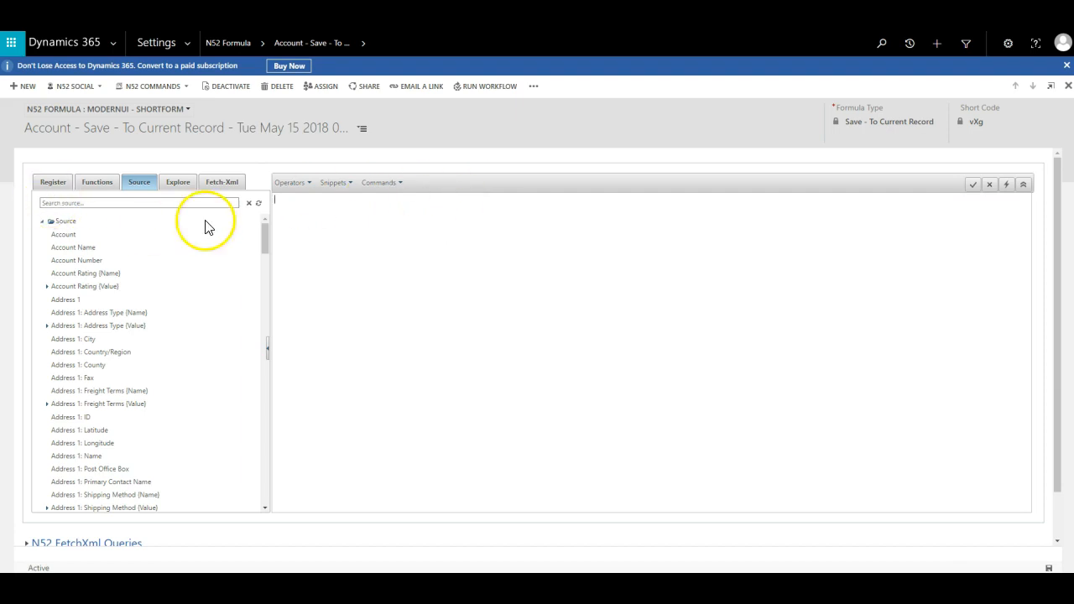
# Collapse the source tree and expand Related (N:1) down to the attributes of contact (primarycontactid).
pyautogui.click(249, 204)
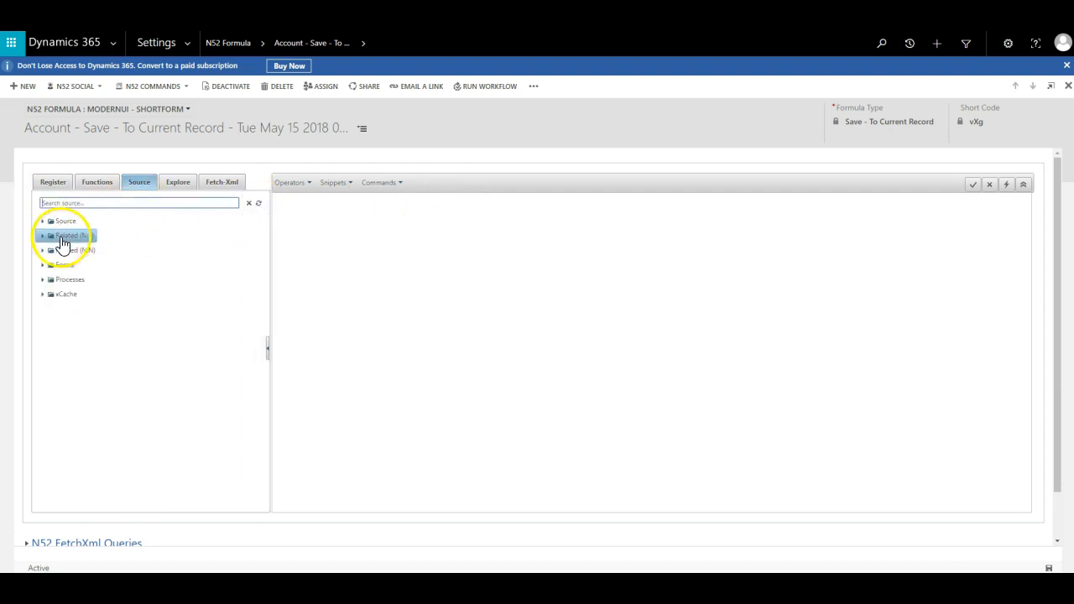
pyautogui.click(41, 237)
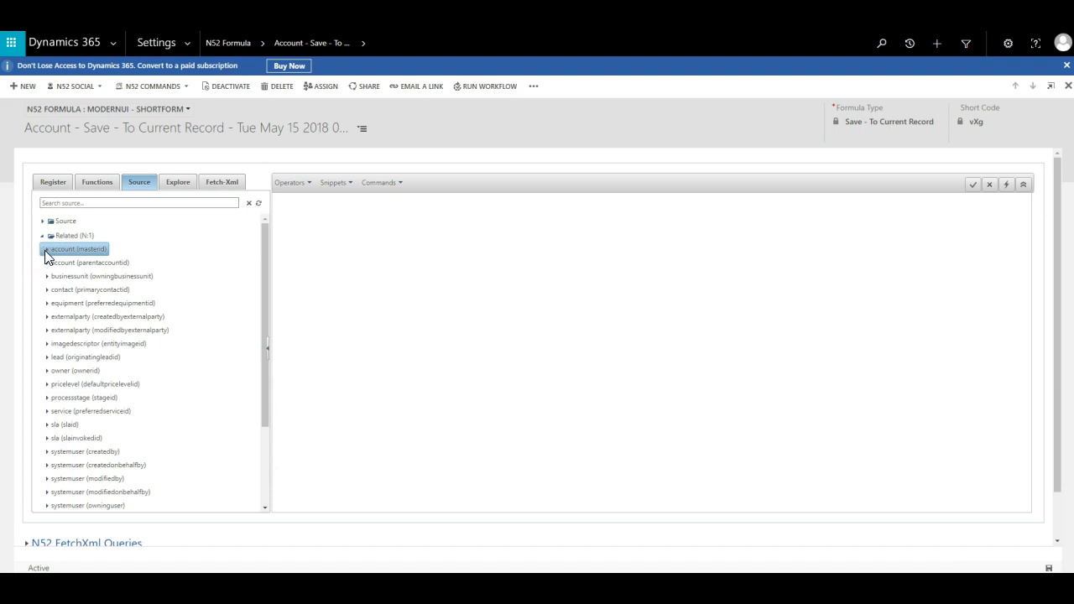
pyautogui.click(47, 265)
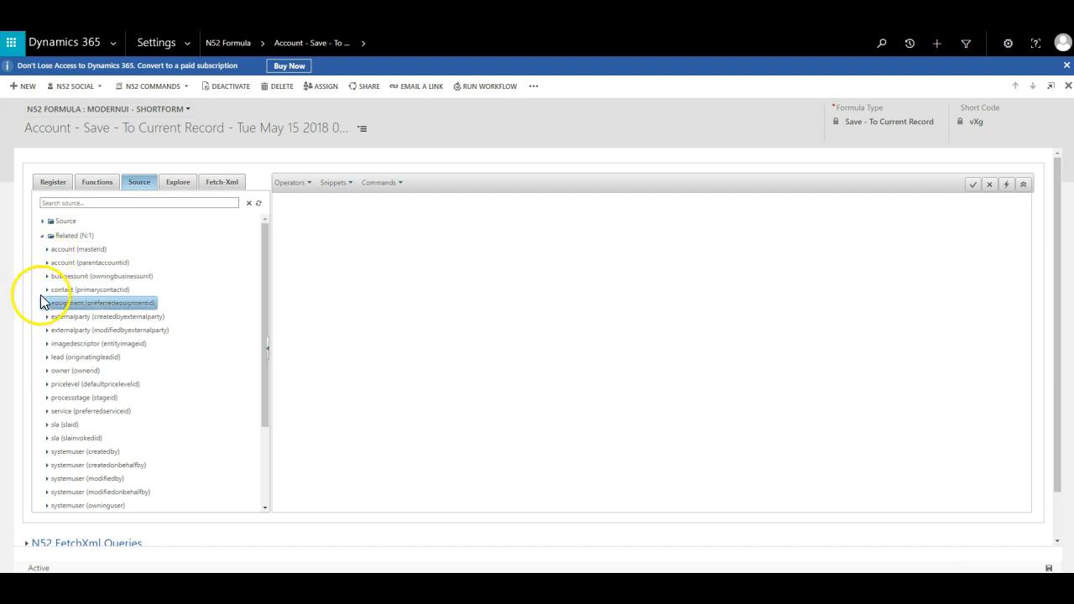
pyautogui.click(47, 290)
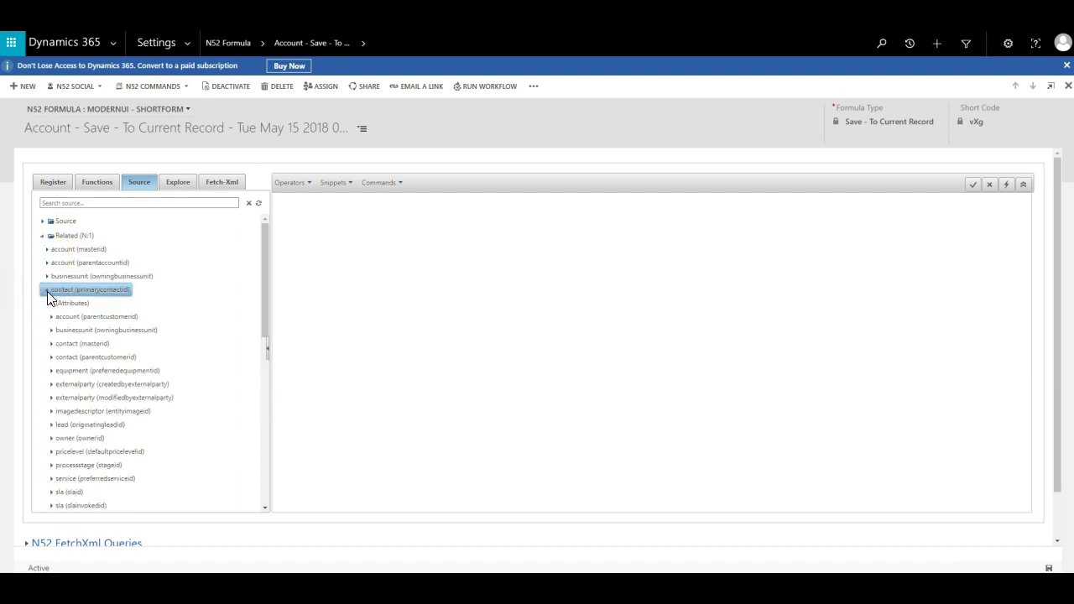
pyautogui.click(111, 294)
pyautogui.click(97, 280)
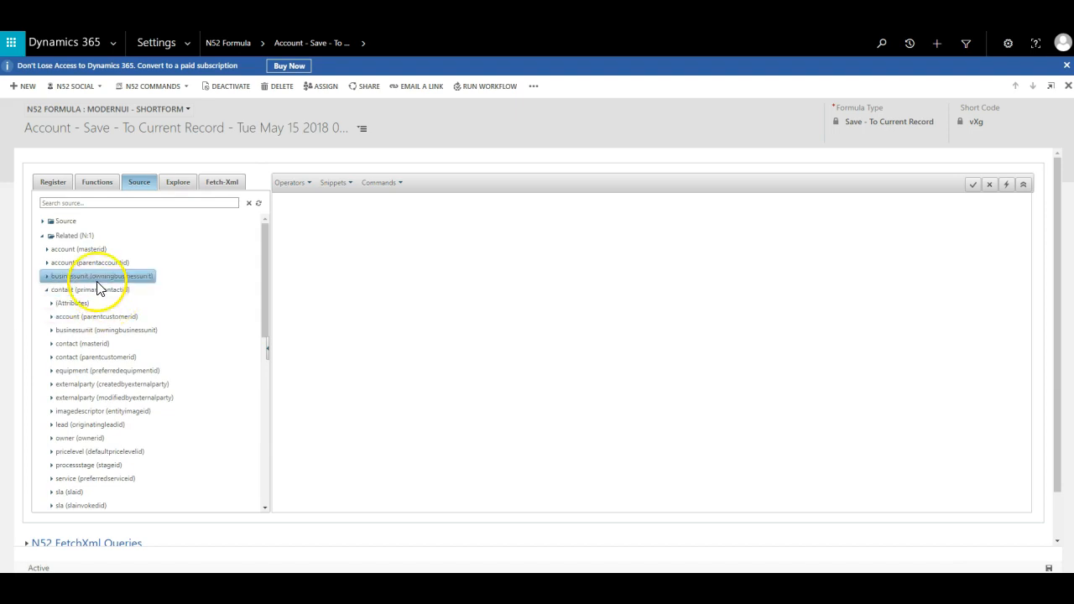
pyautogui.click(65, 317)
pyautogui.click(56, 306)
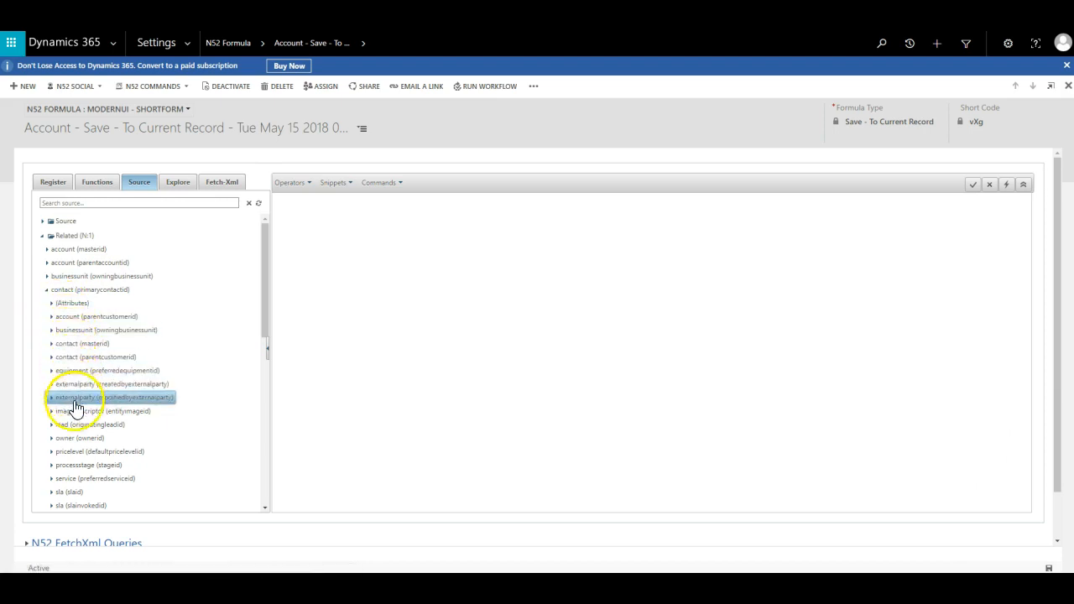
pyautogui.click(51, 302)
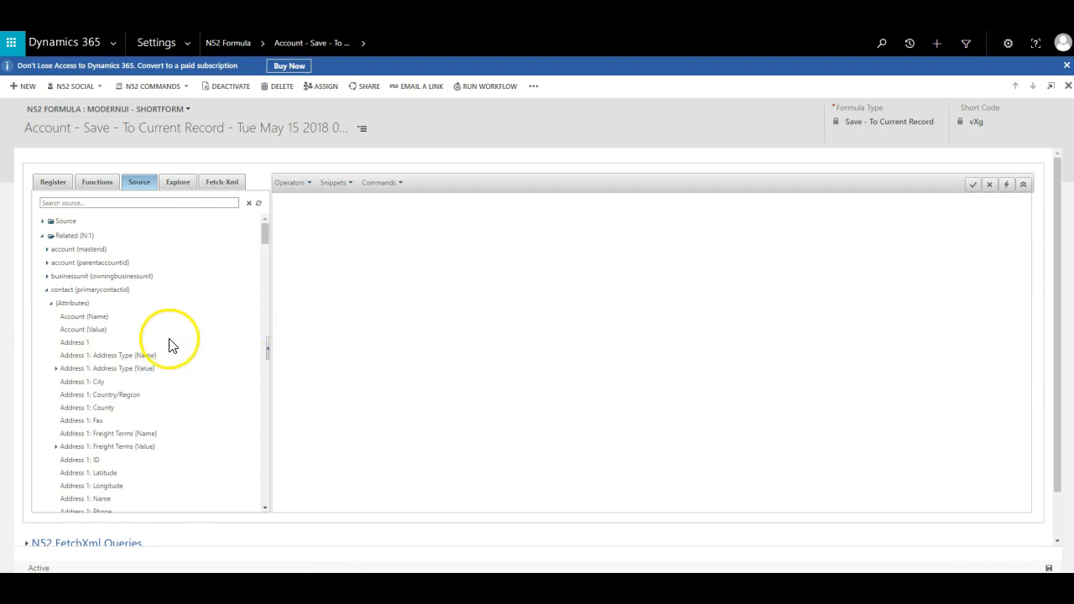
# Insert the primary contact's Address 1: City reference into the formula, and reset the source tree and editor.
pyautogui.doubleClick(84, 382)
pyautogui.click(453, 223)
pyautogui.click(430, 202)
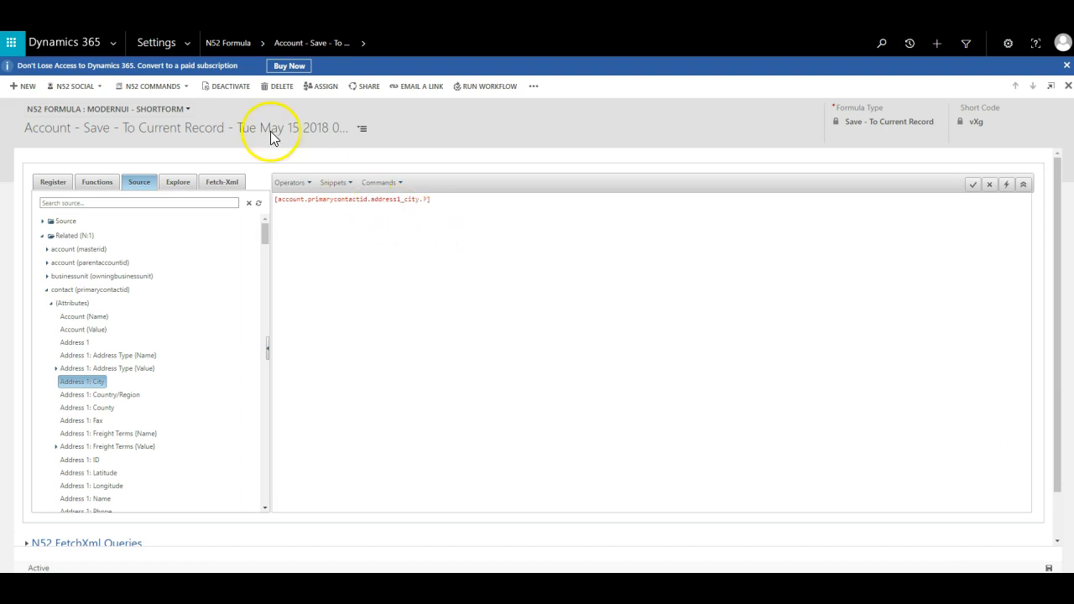
pyautogui.click(250, 205)
pyautogui.tripleClick(327, 271)
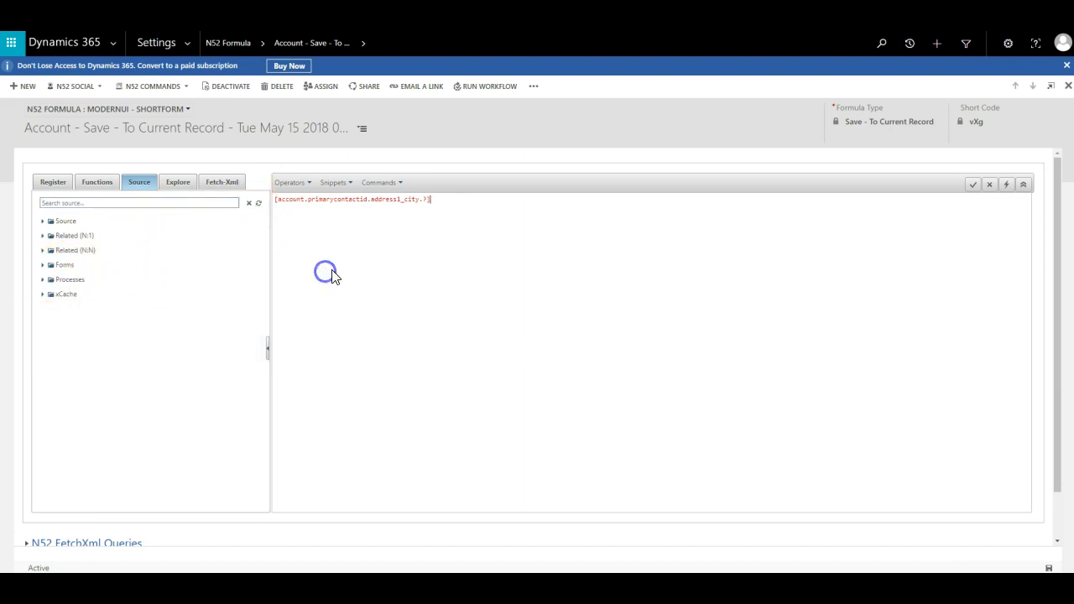
pyautogui.press('Delete')
# Insert the names of the Account form's Summary tab and Assistant section from Forms, and clear the editor.
pyautogui.click(40, 265)
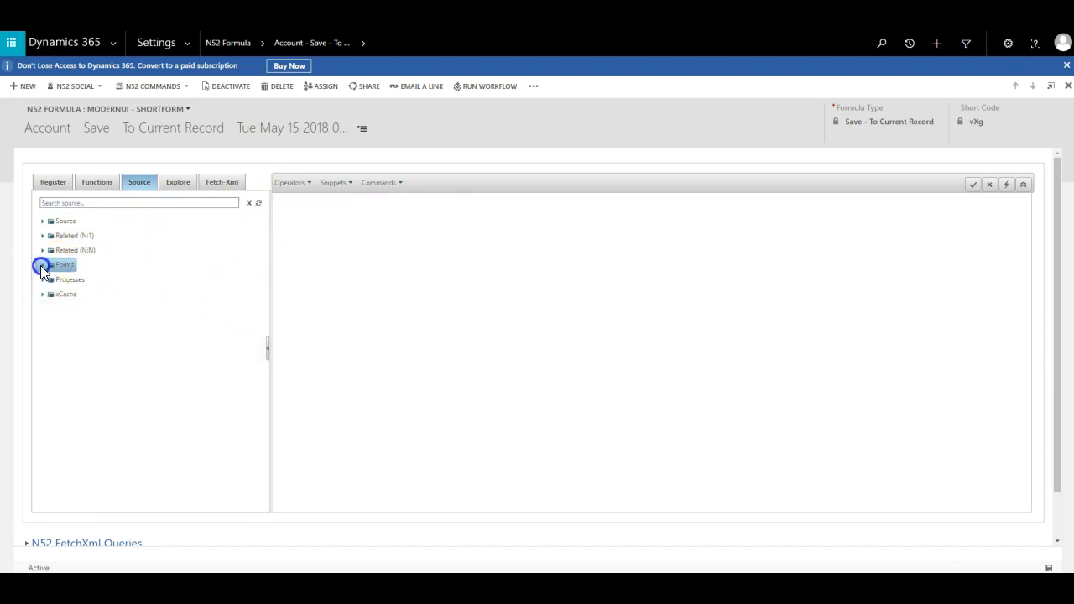
pyautogui.click(47, 280)
pyautogui.click(50, 291)
pyautogui.doubleClick(71, 292)
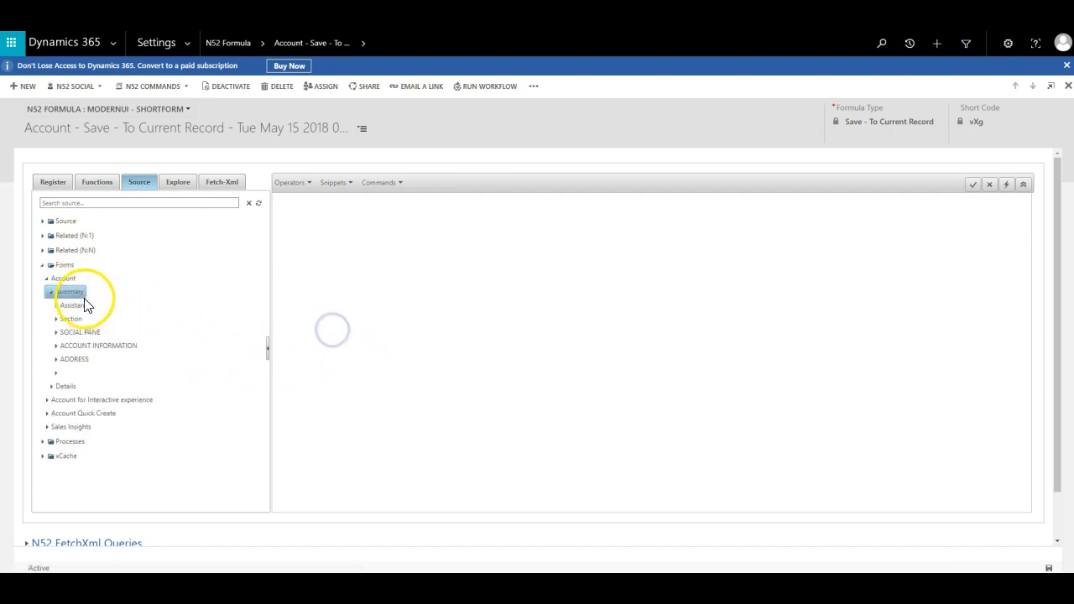
pyautogui.doubleClick(73, 305)
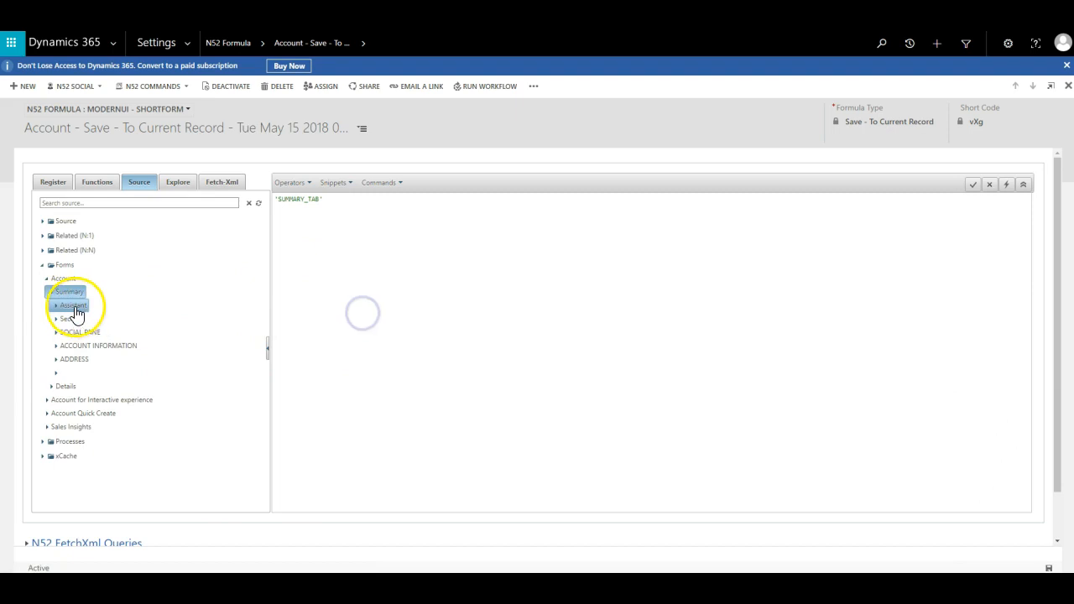
pyautogui.hotkey('ctrl', 'a')
pyautogui.press('Delete')
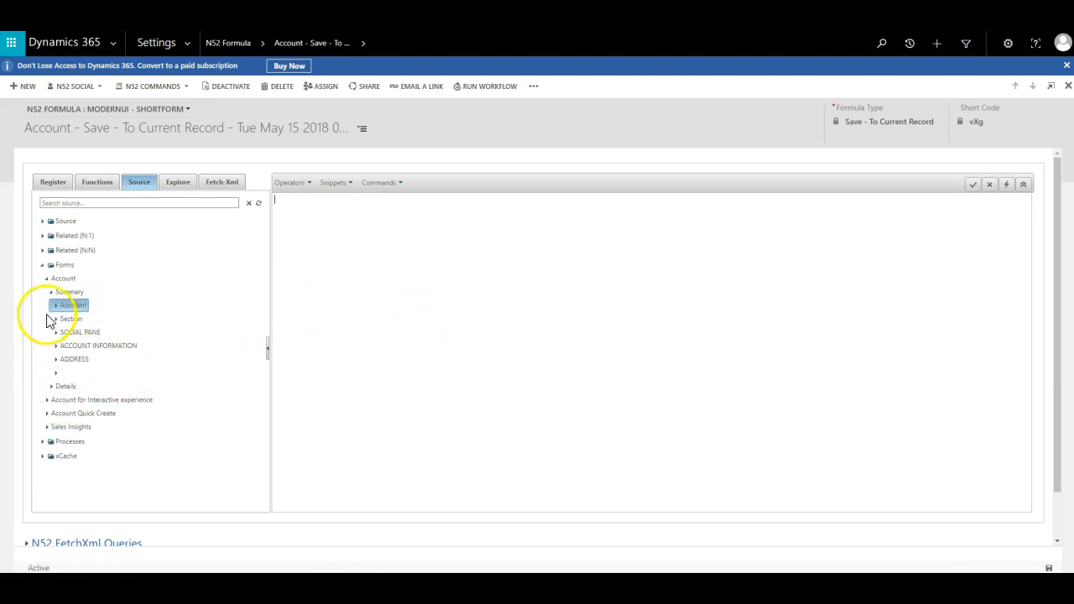
# Examine the Actions and Business Flows under Processes and the contents of the xCache folder.
pyautogui.click(43, 266)
pyautogui.click(42, 279)
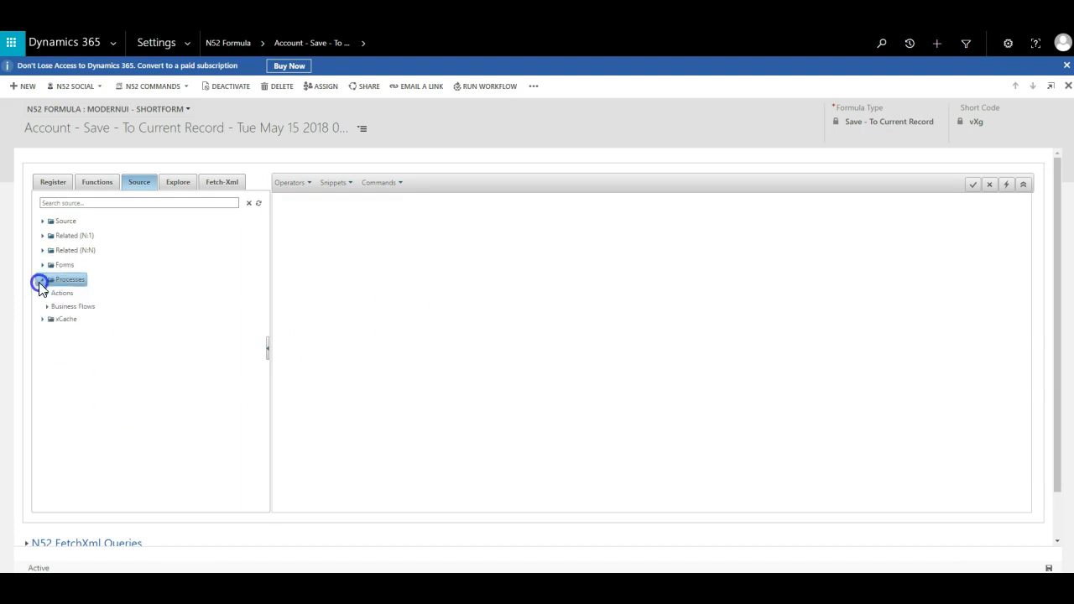
pyautogui.click(44, 293)
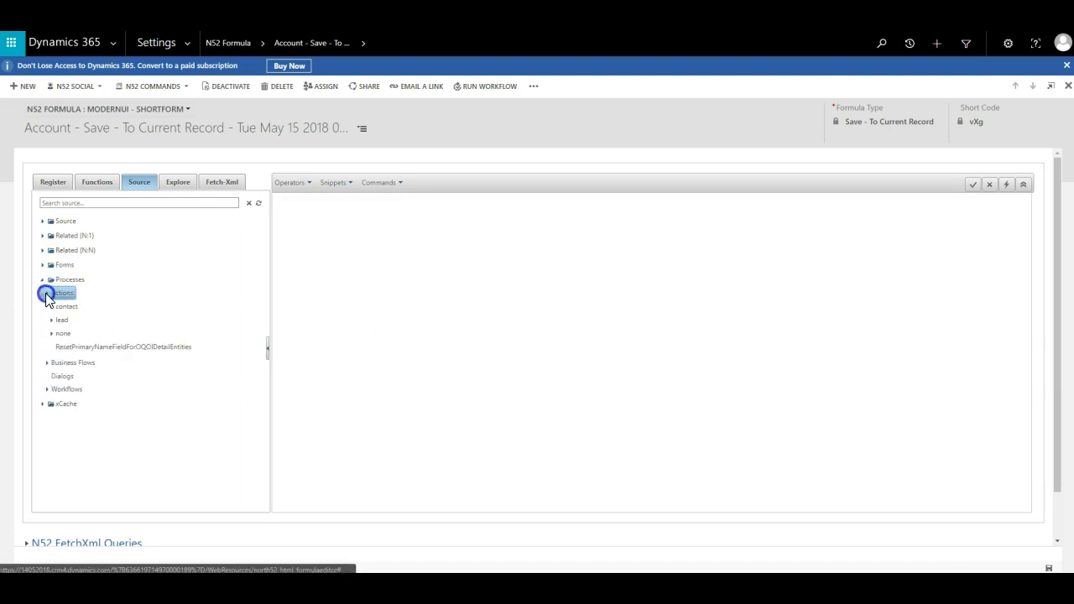
pyautogui.click(46, 293)
pyautogui.click(48, 306)
pyautogui.click(49, 306)
pyautogui.click(43, 281)
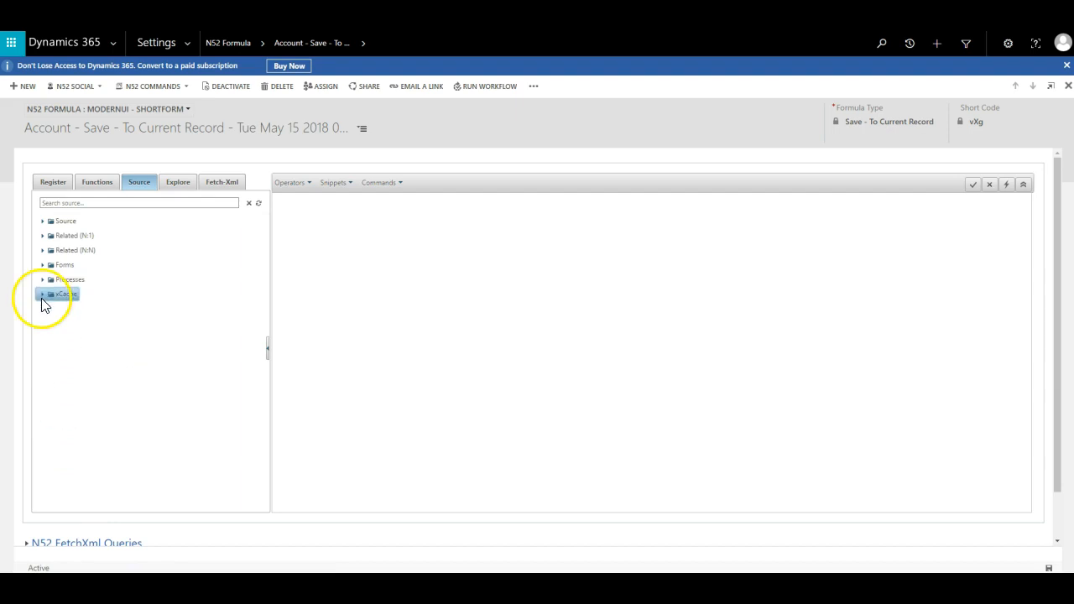
pyautogui.click(43, 294)
pyautogui.click(42, 296)
# Toggle the editor to the decision table and back to the formula text view.
pyautogui.click(184, 190)
pyautogui.click(391, 193)
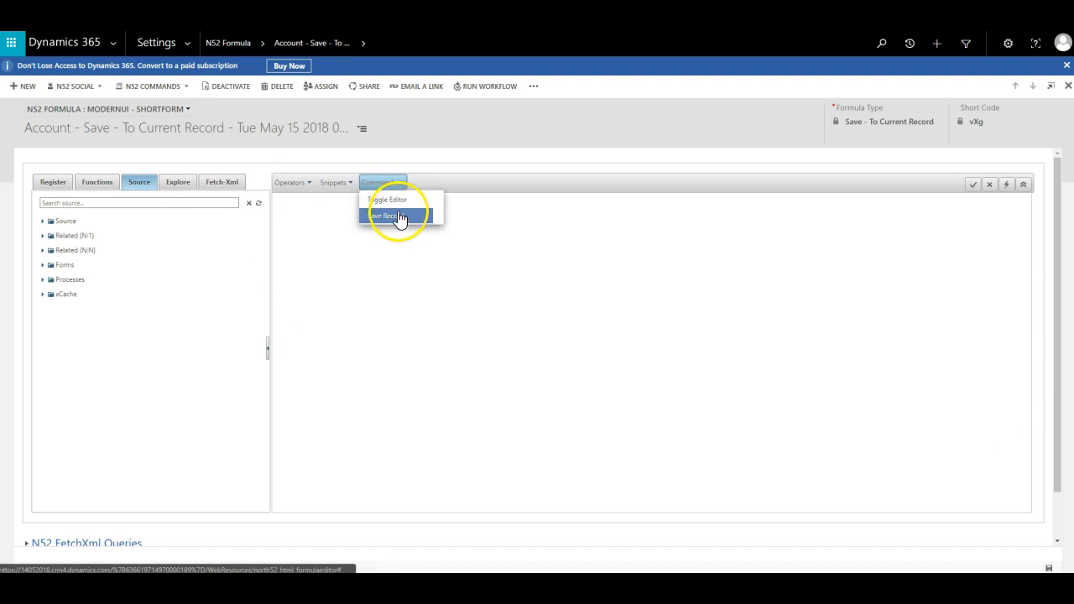
pyautogui.click(398, 201)
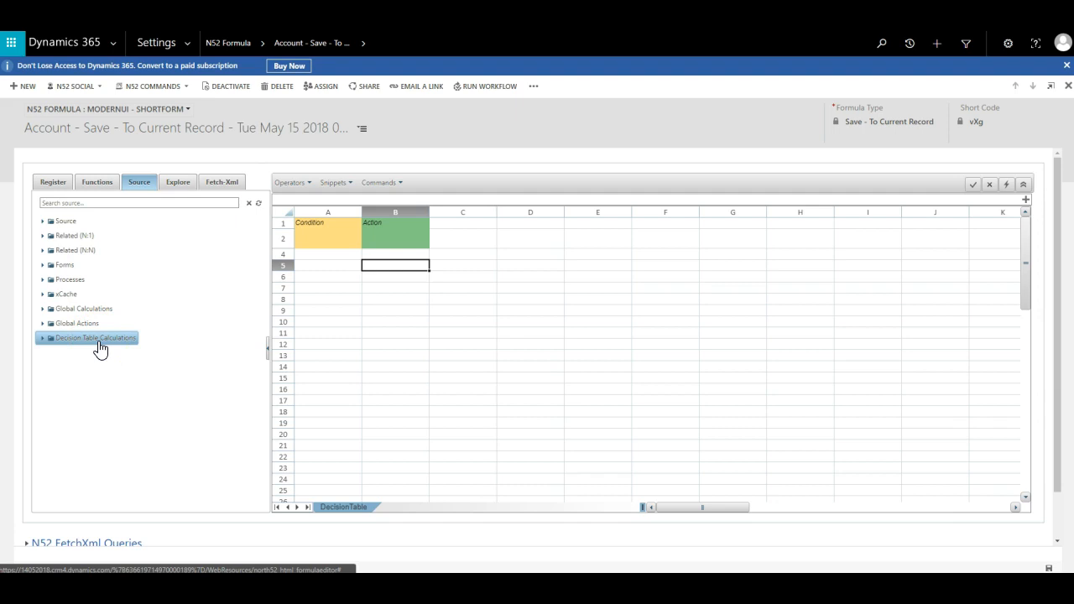
pyautogui.click(382, 182)
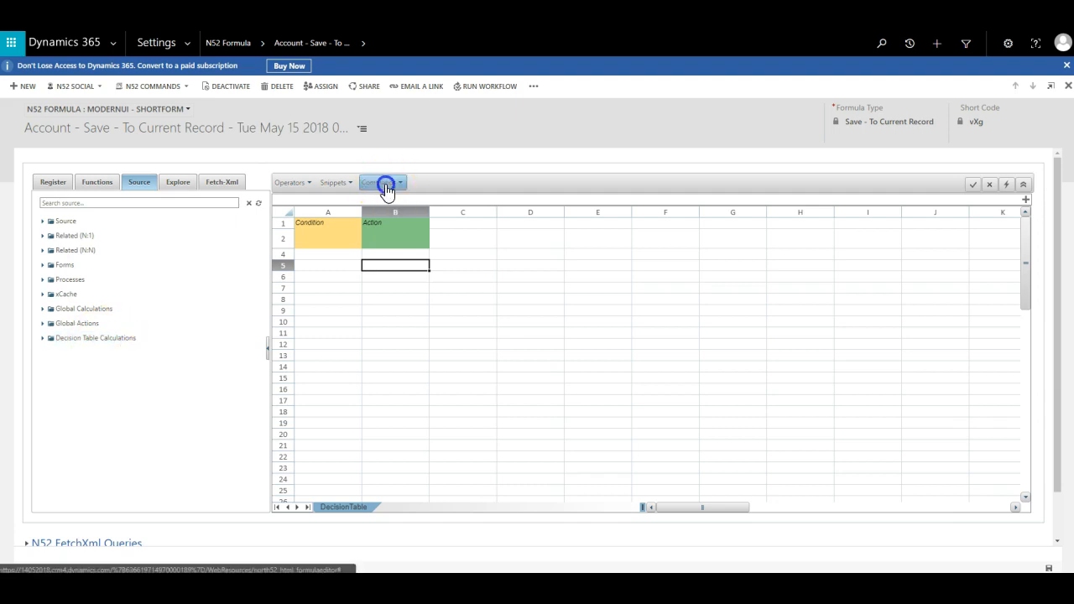
pyautogui.click(392, 200)
# Explore the data model and expand the Account entity to list its fields.
pyautogui.click(175, 183)
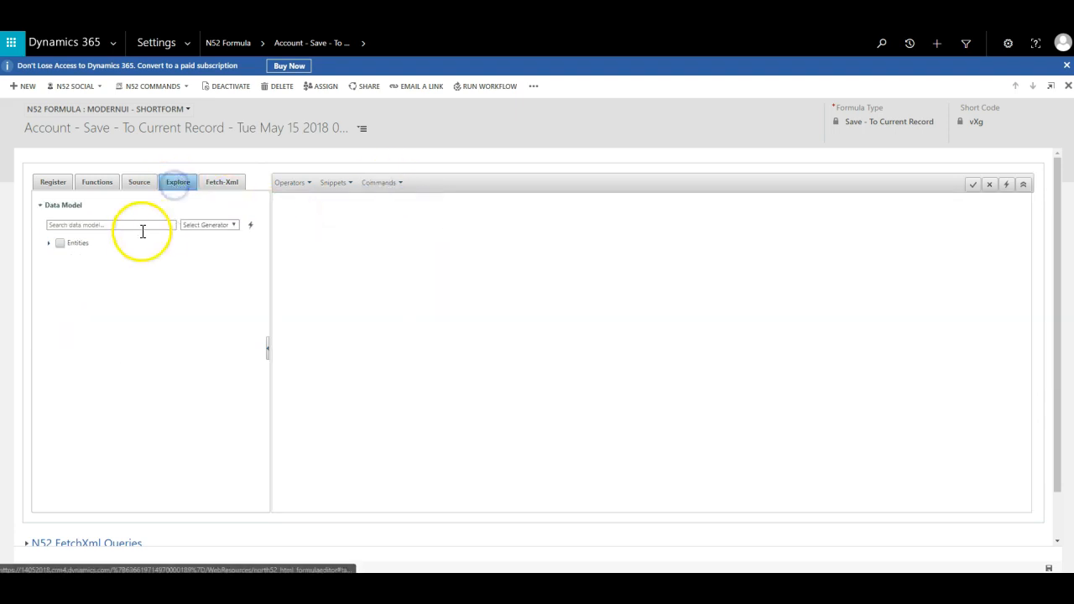
pyautogui.click(48, 244)
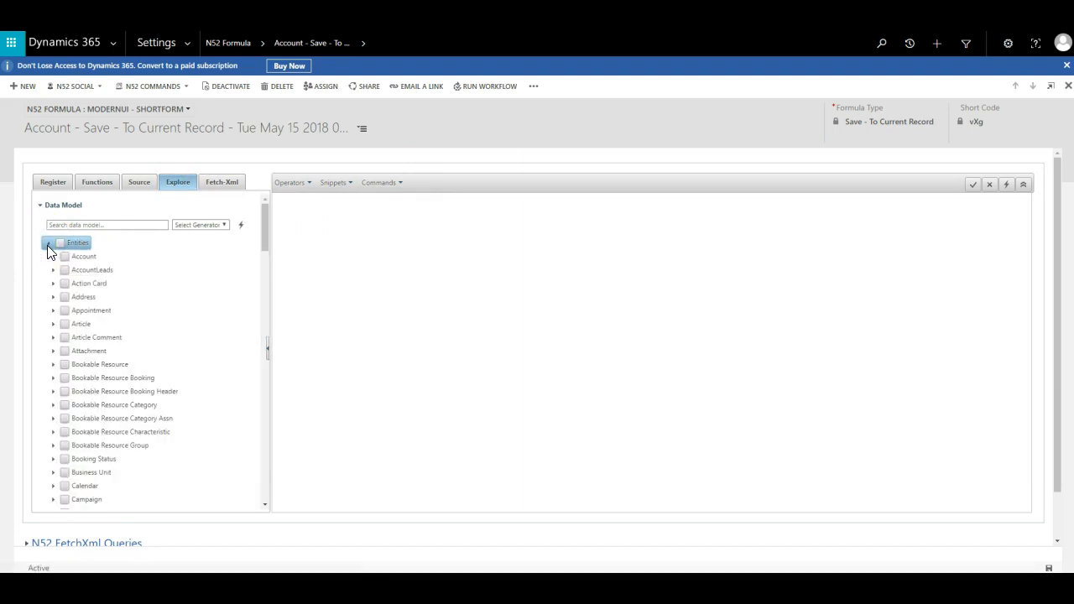
pyautogui.click(54, 258)
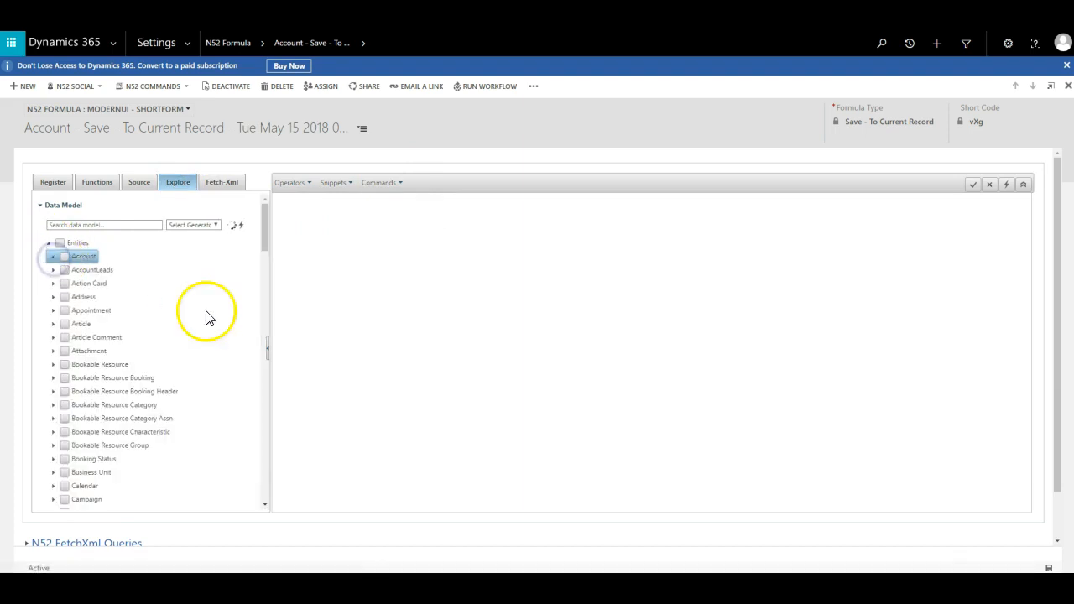
# Insert the Account entity name and its Account Name field from the data model, and clear the editor.
pyautogui.doubleClick(80, 258)
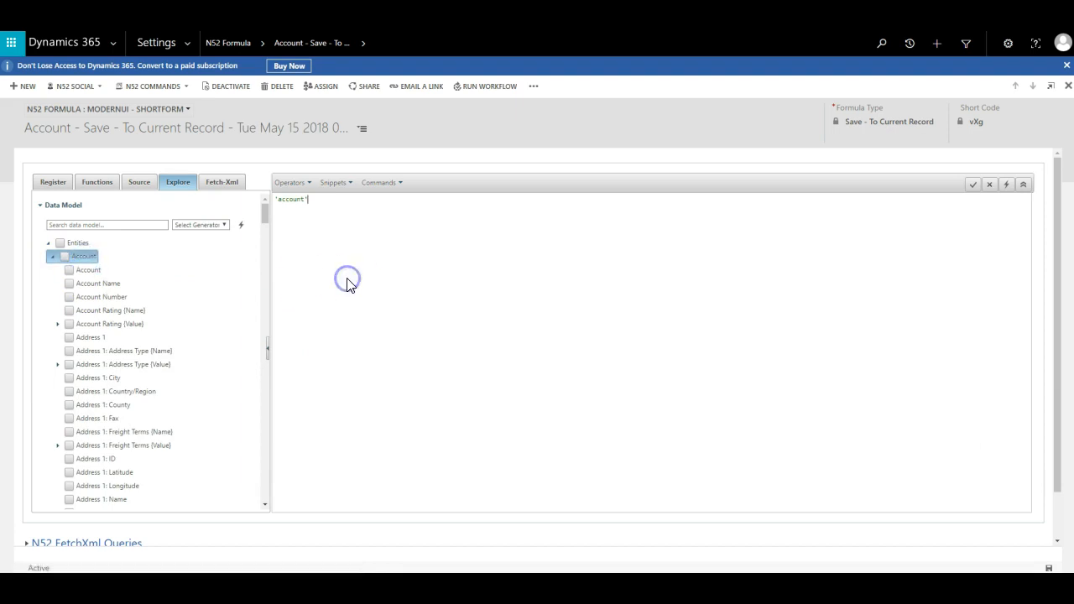
pyautogui.doubleClick(97, 283)
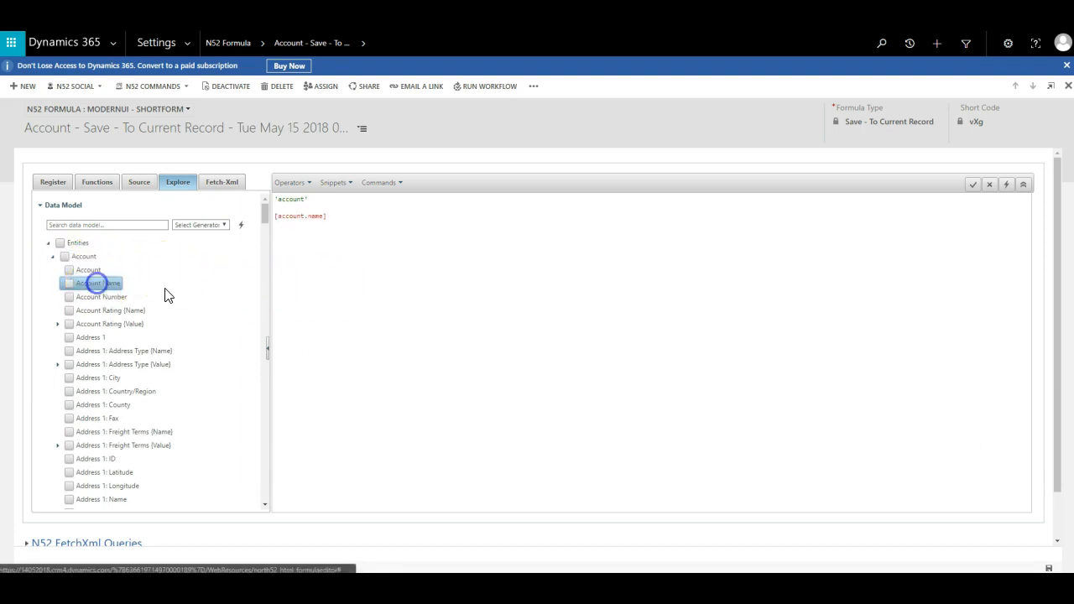
pyautogui.keyDown('ctrl'); pyautogui.click(108, 283); pyautogui.keyUp('ctrl')
pyautogui.click(380, 290)
pyautogui.hotkey('ctrl', 'a')
pyautogui.press('Delete')
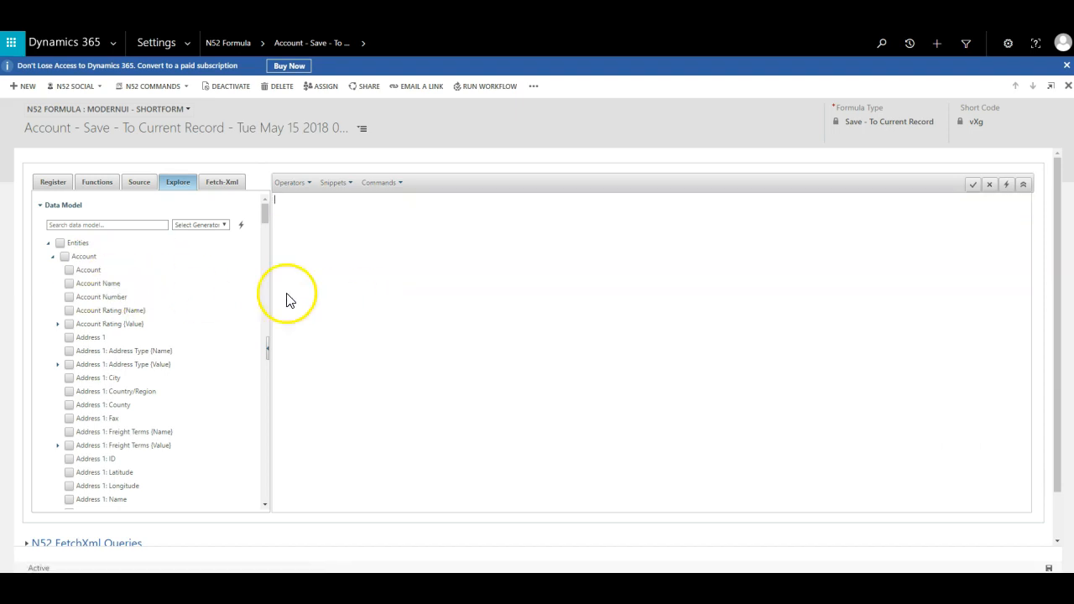
# Select the Account Name and Account Number fields, filter the data model by "pri", and select Primary Contact (Value).
pyautogui.click(70, 283)
pyautogui.click(69, 298)
pyautogui.click(98, 226)
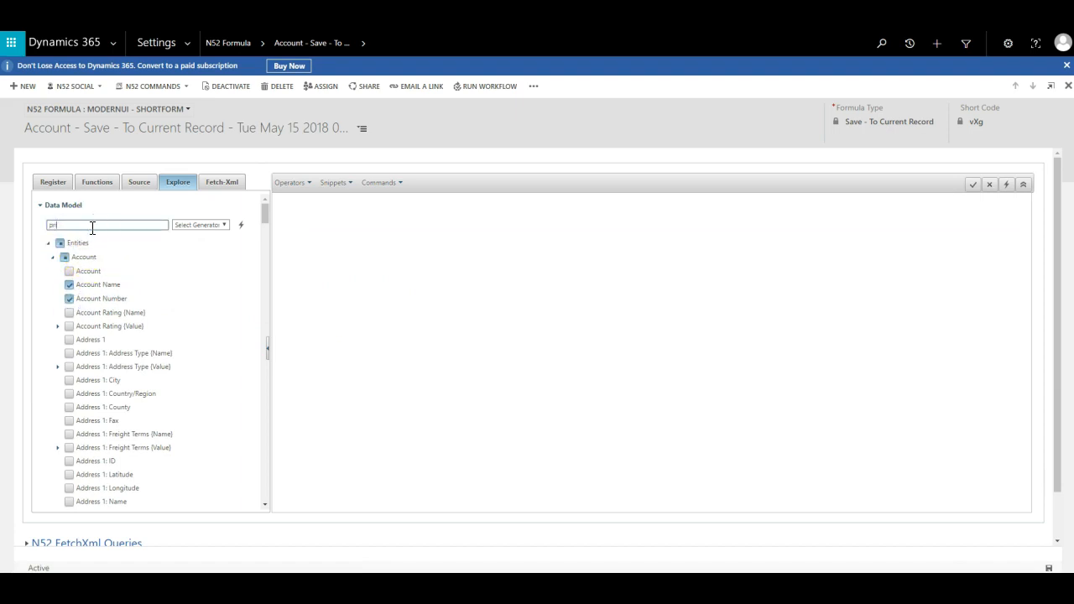
pyautogui.write('pri')
pyautogui.click(70, 379)
# Generate a CreateRecord function for the account from the selected data model fields.
pyautogui.click(213, 225)
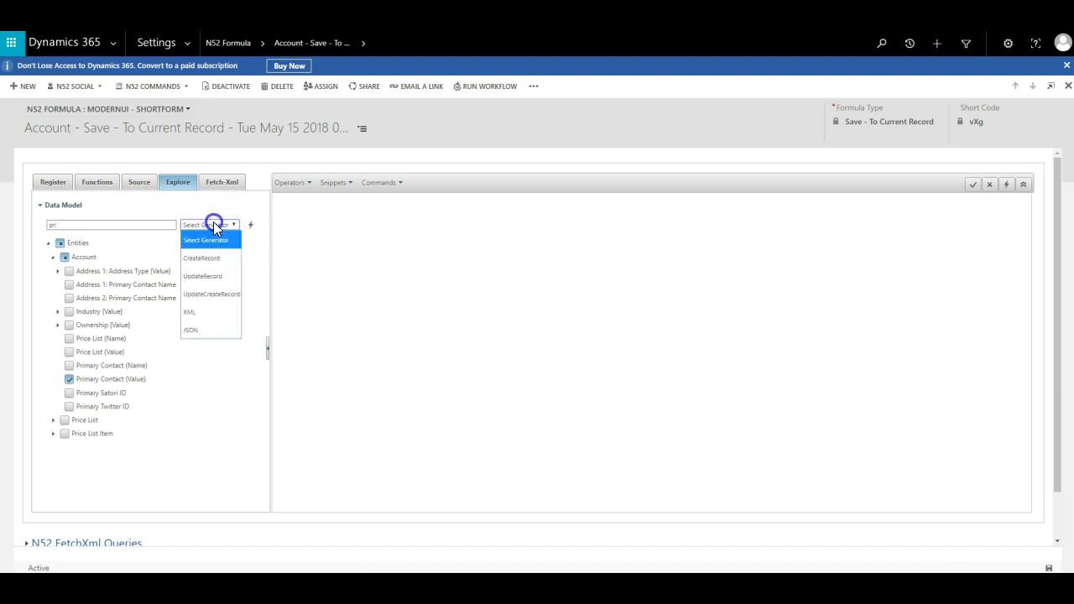
pyautogui.click(205, 255)
pyautogui.click(105, 287)
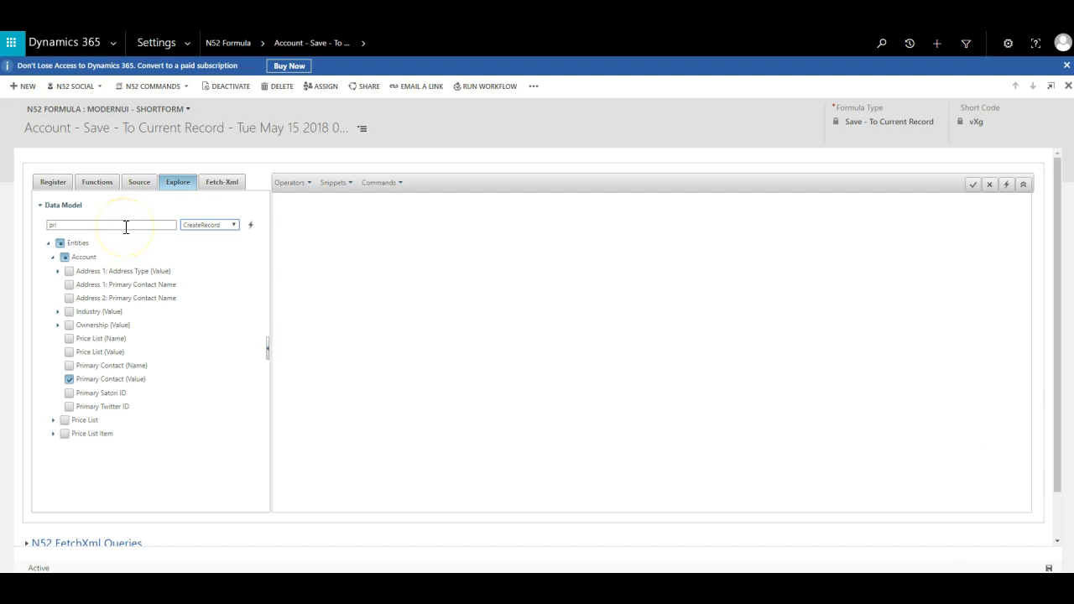
pyautogui.click(250, 225)
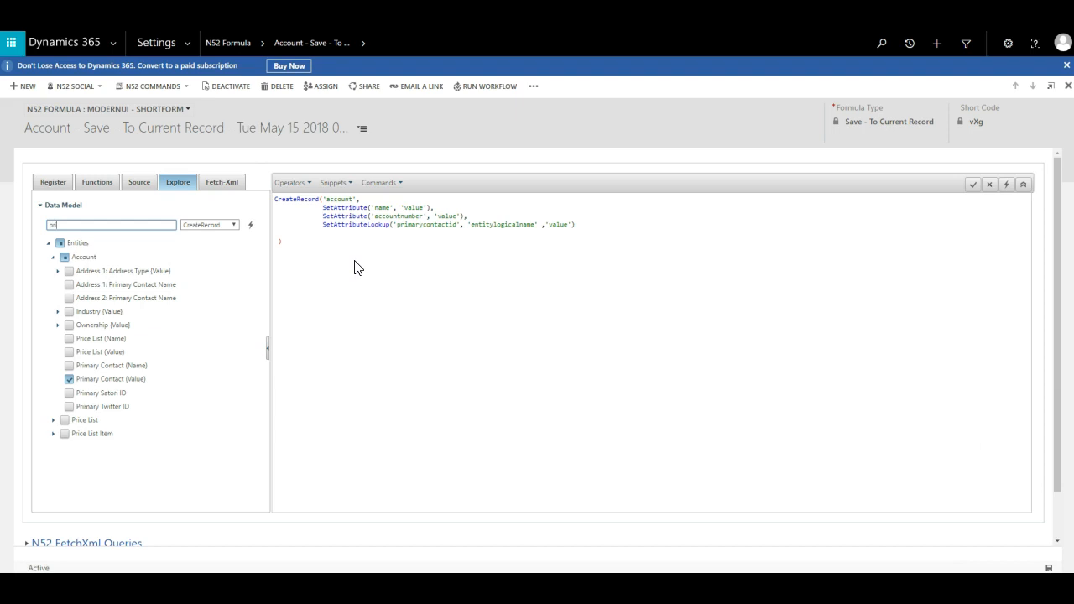
# Review the data model's code generator options and the operators available for formulas.
pyautogui.click(233, 224)
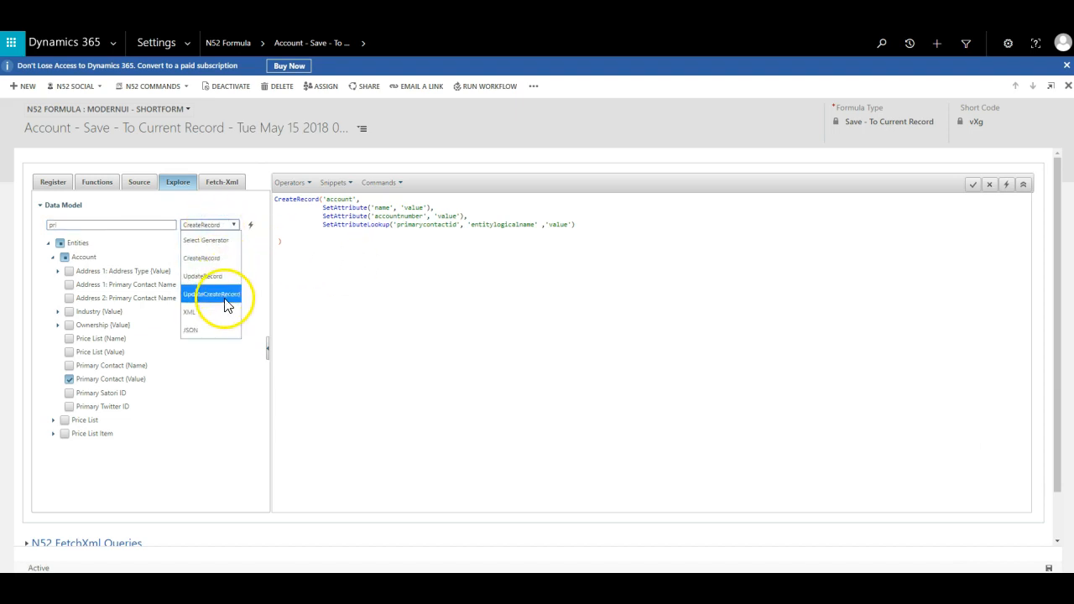
pyautogui.click(380, 328)
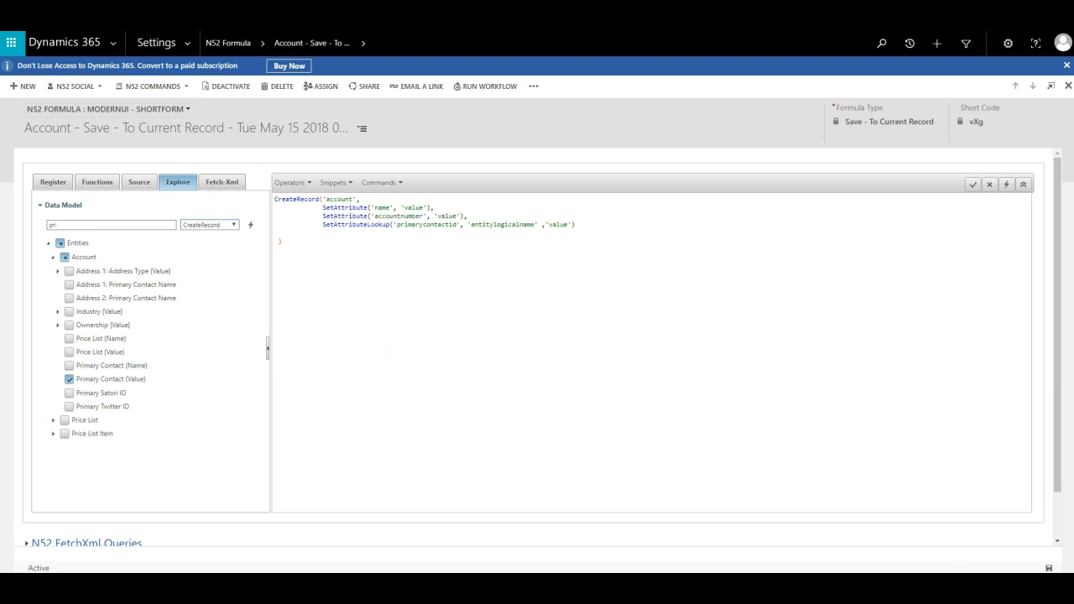
pyautogui.click(327, 257)
pyautogui.click(302, 183)
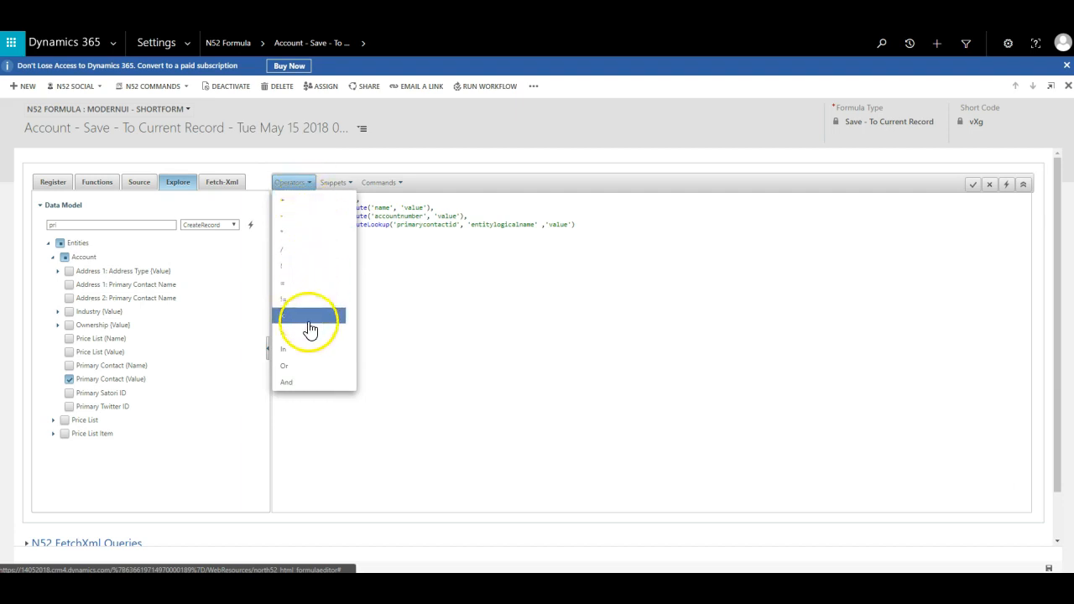
pyautogui.click(315, 373)
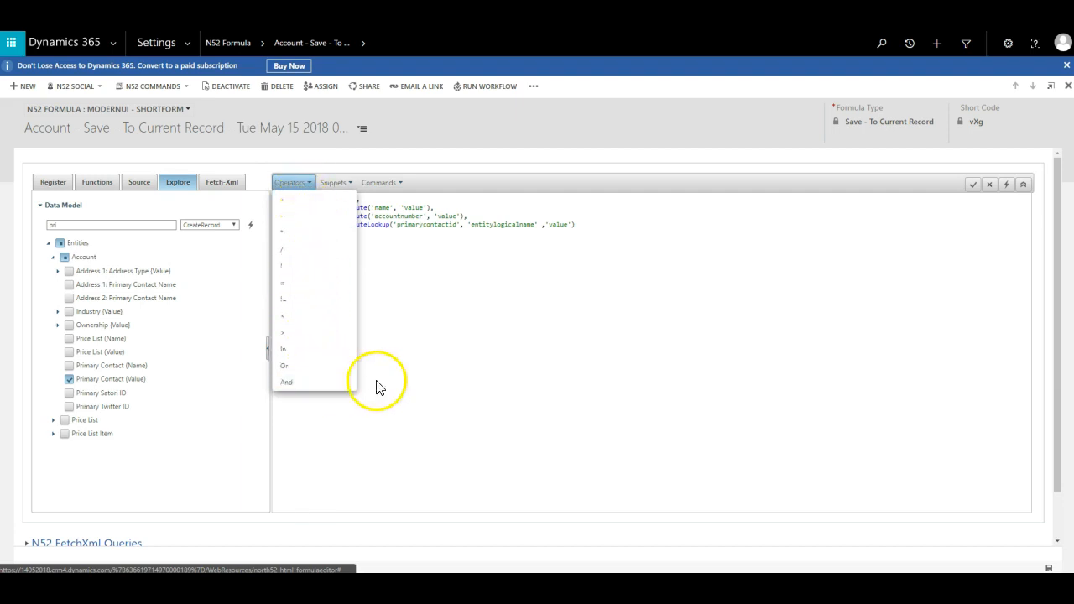
# Insert the Case snippet below the CreateRecord function in the formula editor.
pyautogui.click(424, 341)
pyautogui.press('Return')
pyautogui.press('Return')
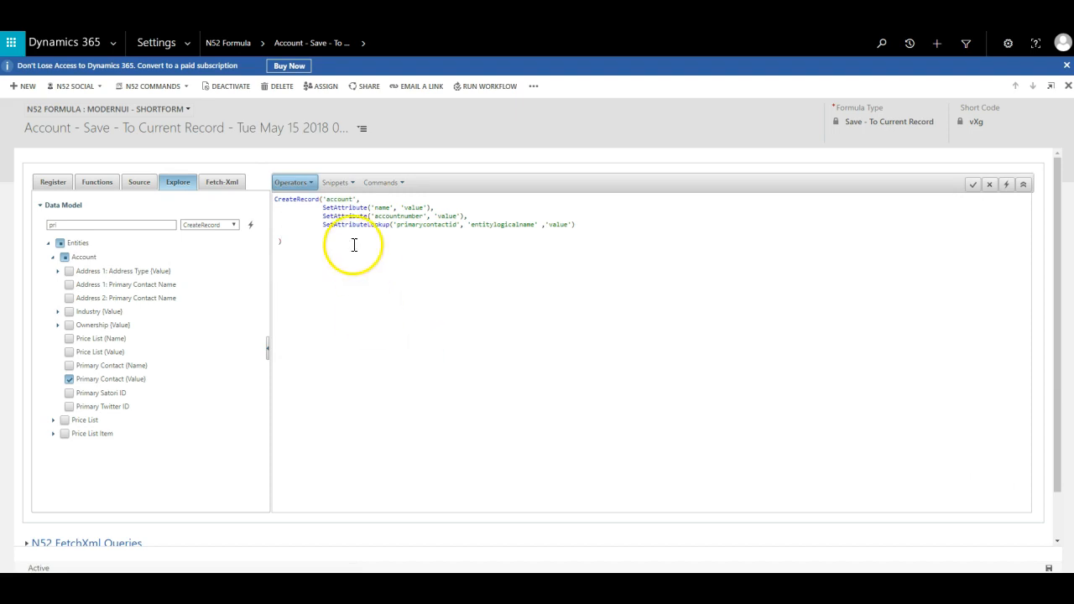
pyautogui.click(341, 185)
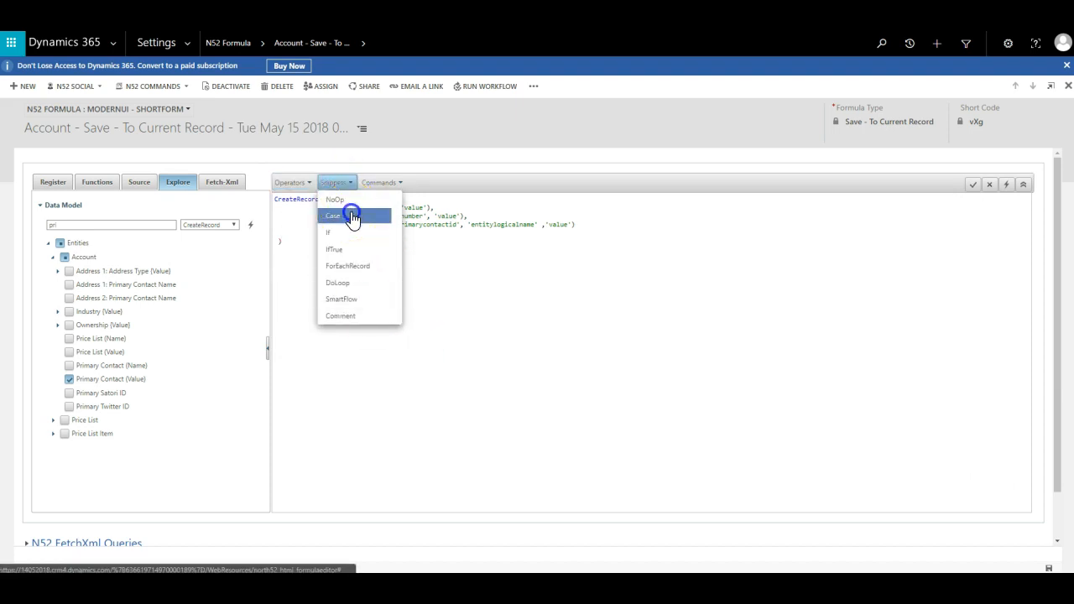
pyautogui.click(349, 212)
pyautogui.click(415, 381)
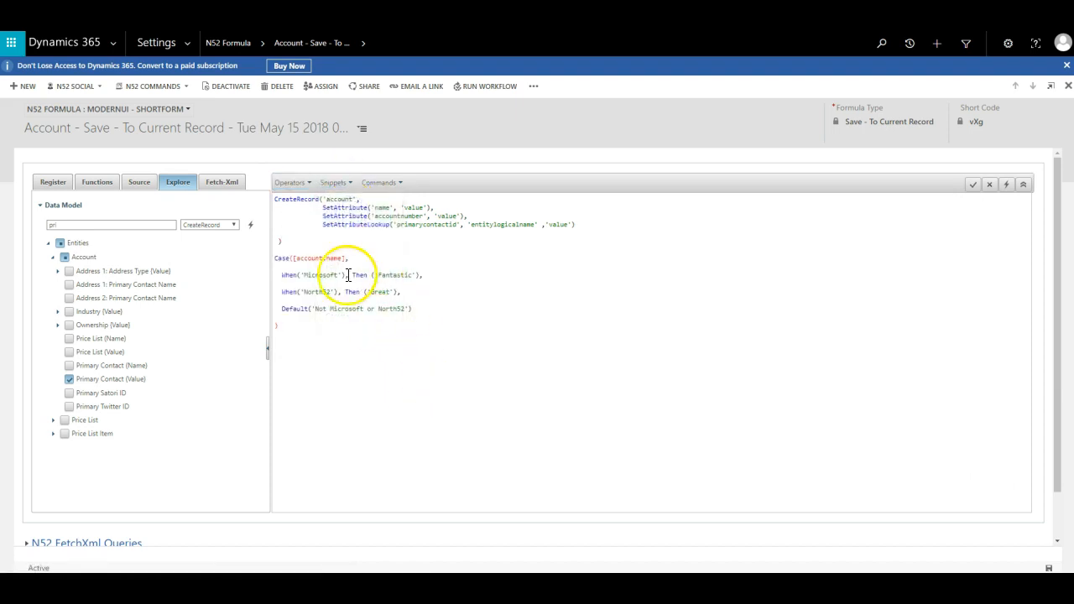
# Review the available editor commands and clear all code from the formula editor.
pyautogui.click(396, 184)
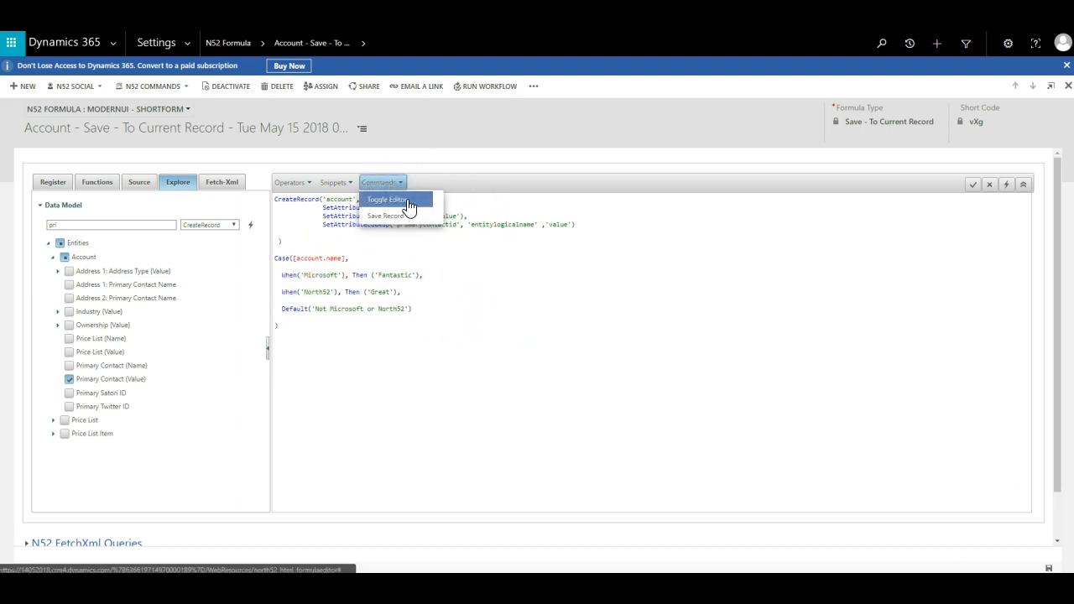
pyautogui.click(527, 307)
pyautogui.click(595, 299)
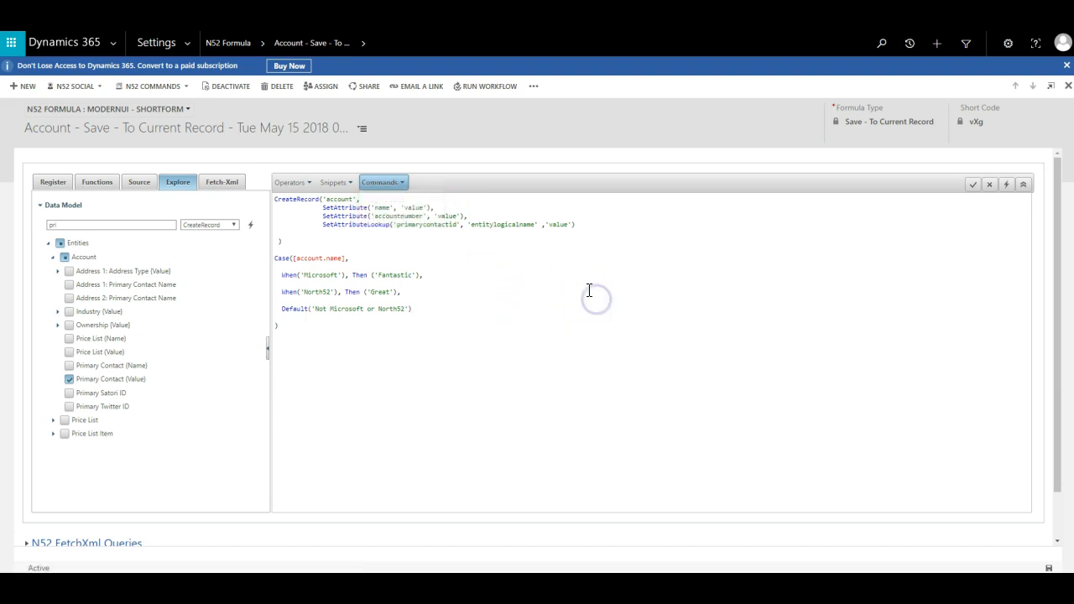
pyautogui.click(973, 186)
pyautogui.click(991, 186)
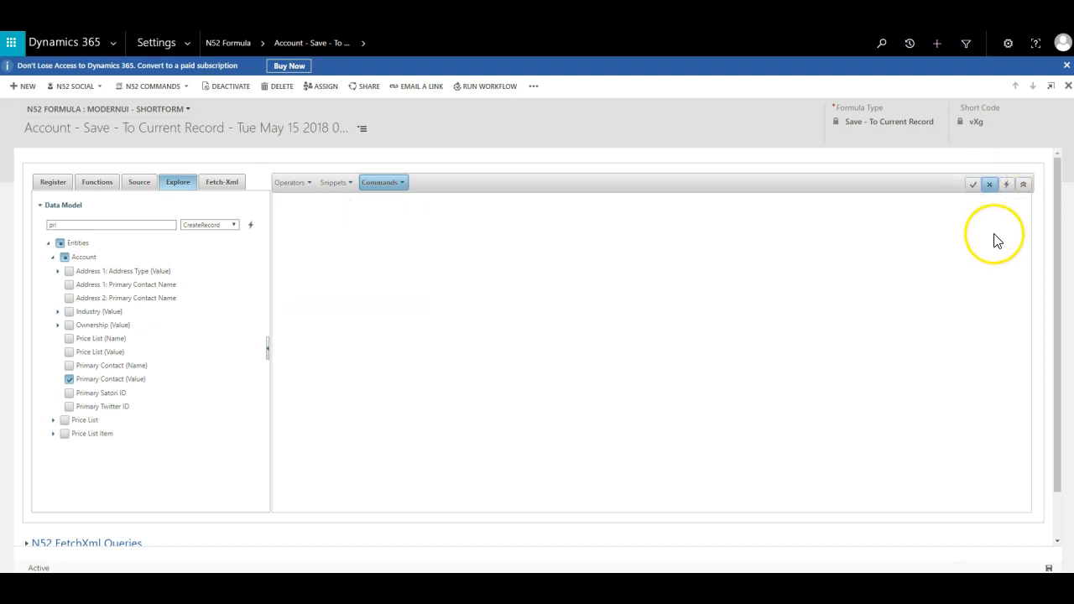
# View the FindValue function generator pane and the formula execution pane, and close both.
pyautogui.click(1023, 187)
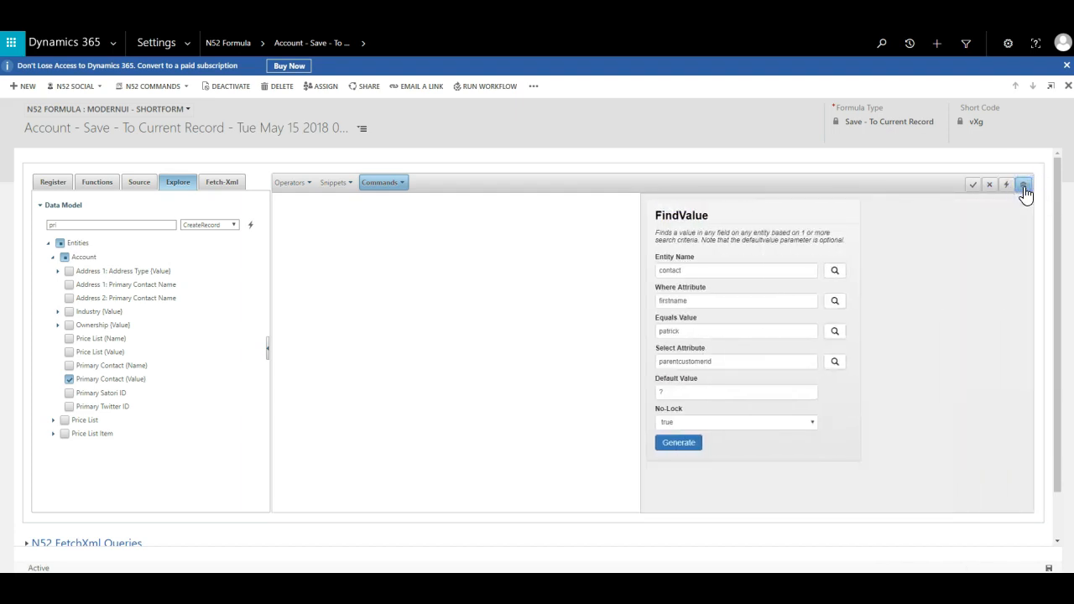
pyautogui.click(1023, 187)
pyautogui.click(1006, 187)
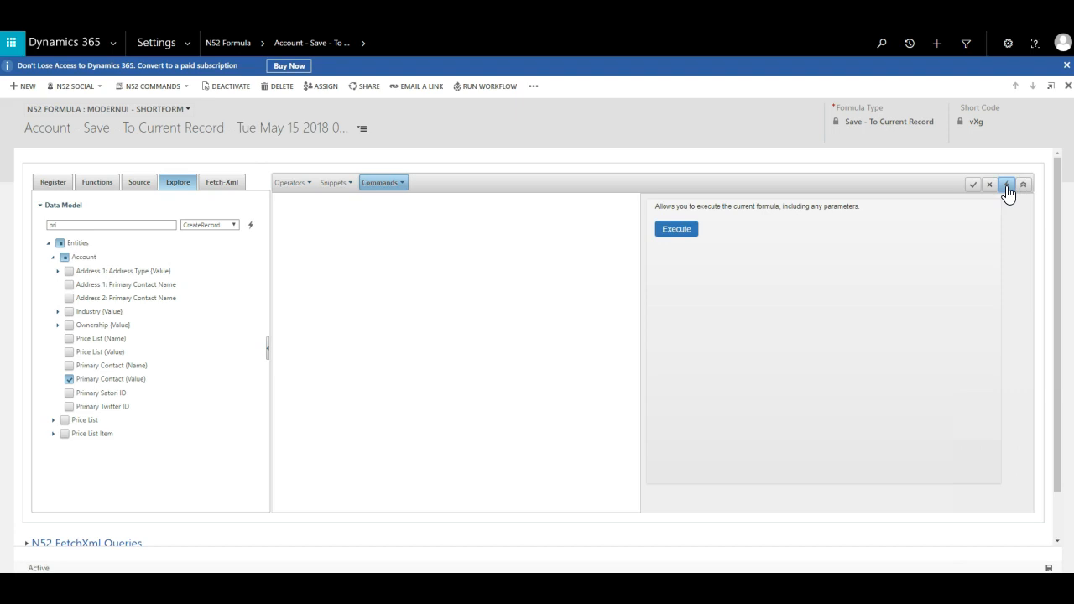
pyautogui.click(678, 229)
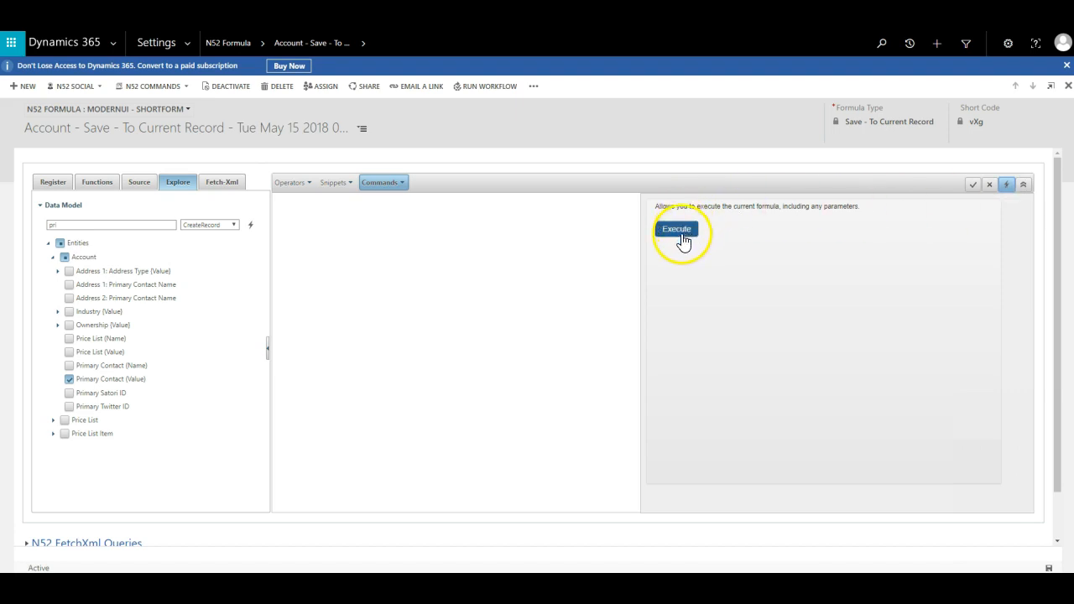
pyautogui.click(1009, 187)
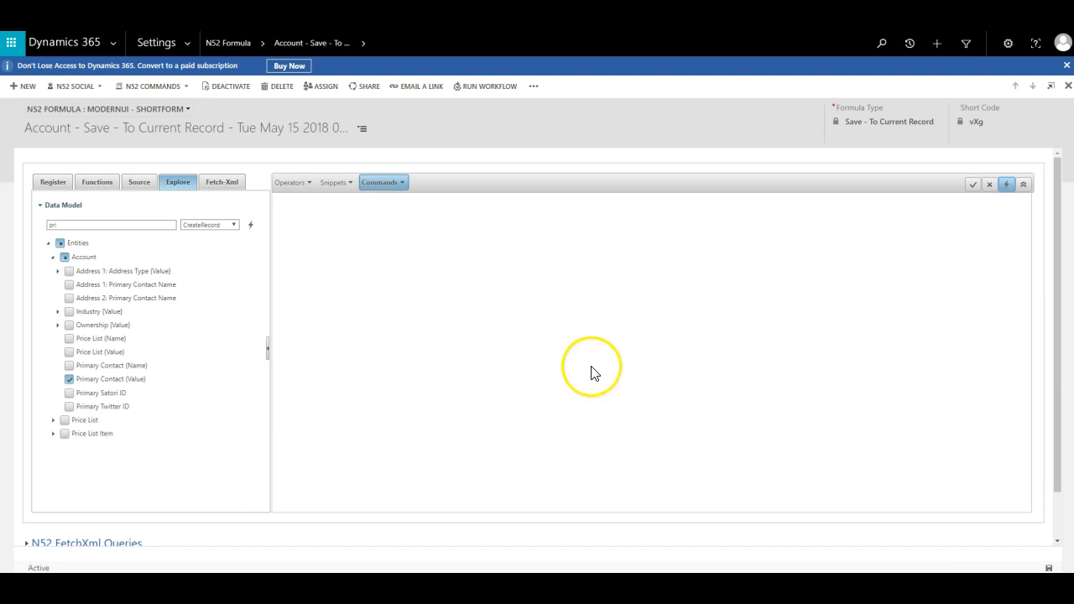
# Look over the N52 social links, switch the form to its advanced view and examine the N52 System Settings.
pyautogui.click(100, 87)
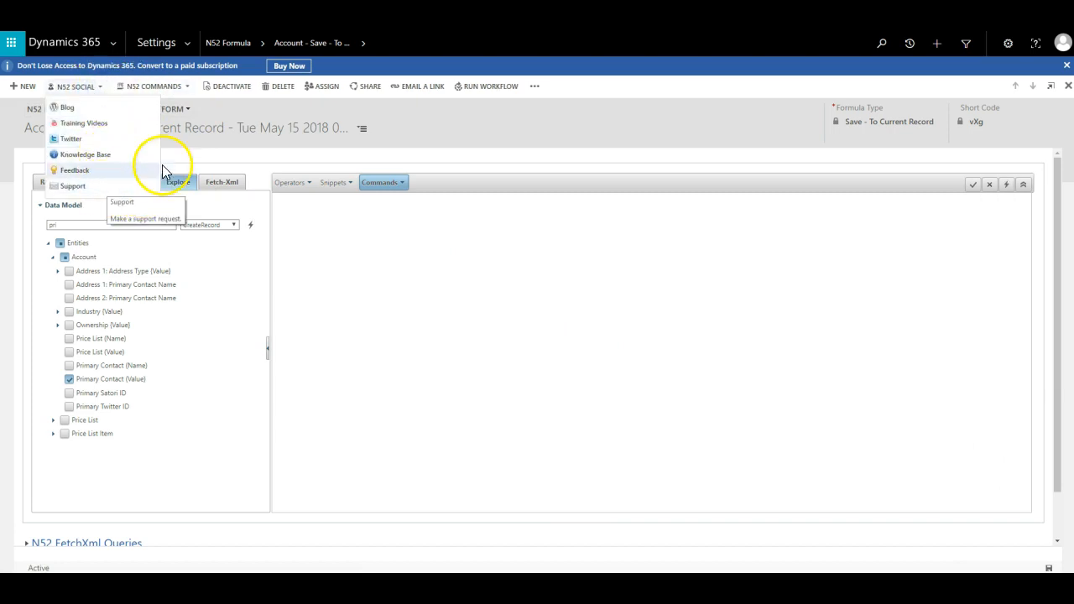
pyautogui.click(188, 88)
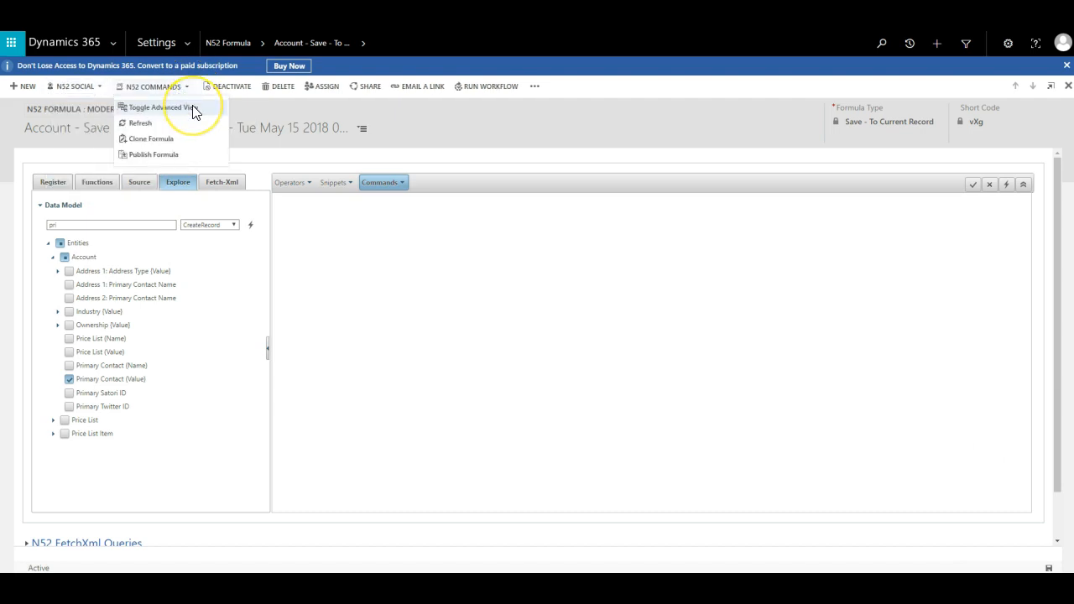
pyautogui.click(192, 108)
pyautogui.scroll(-4, 41, 307)
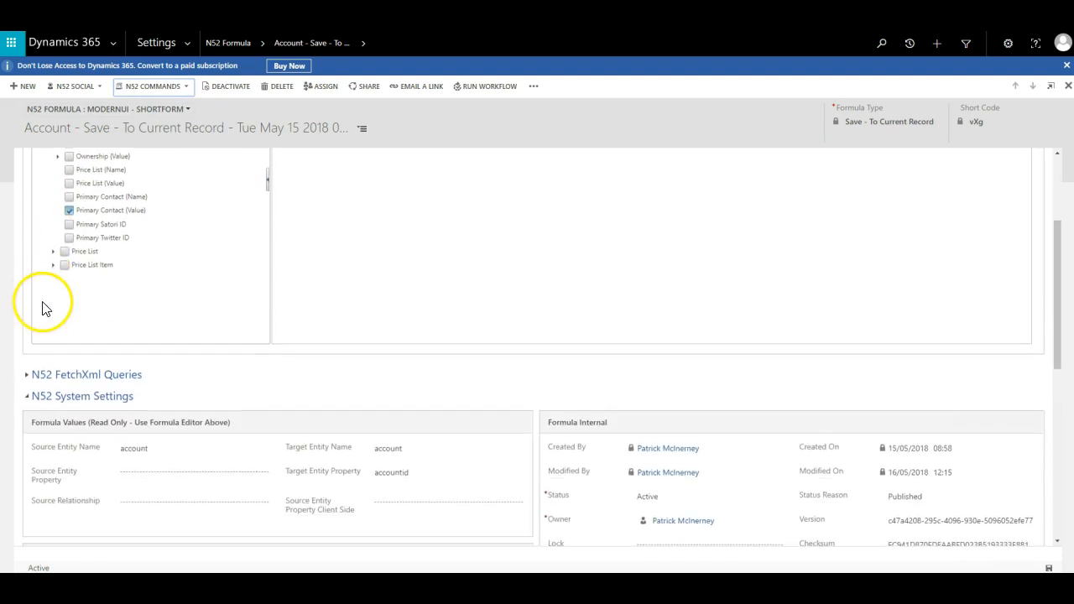
pyautogui.scroll(-2, 332, 325)
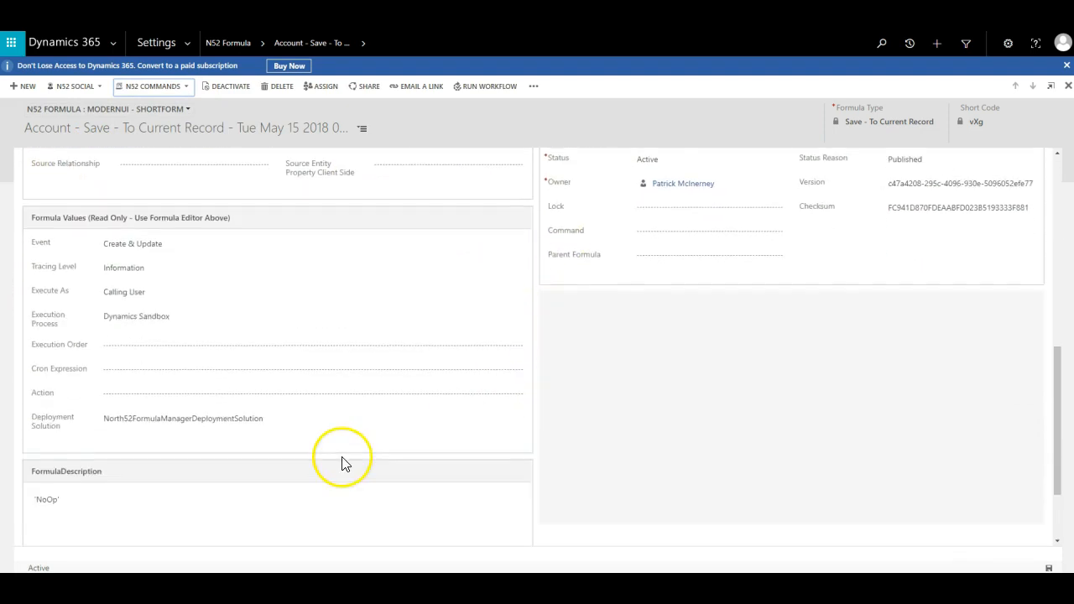
pyautogui.scroll(2, 252, 440)
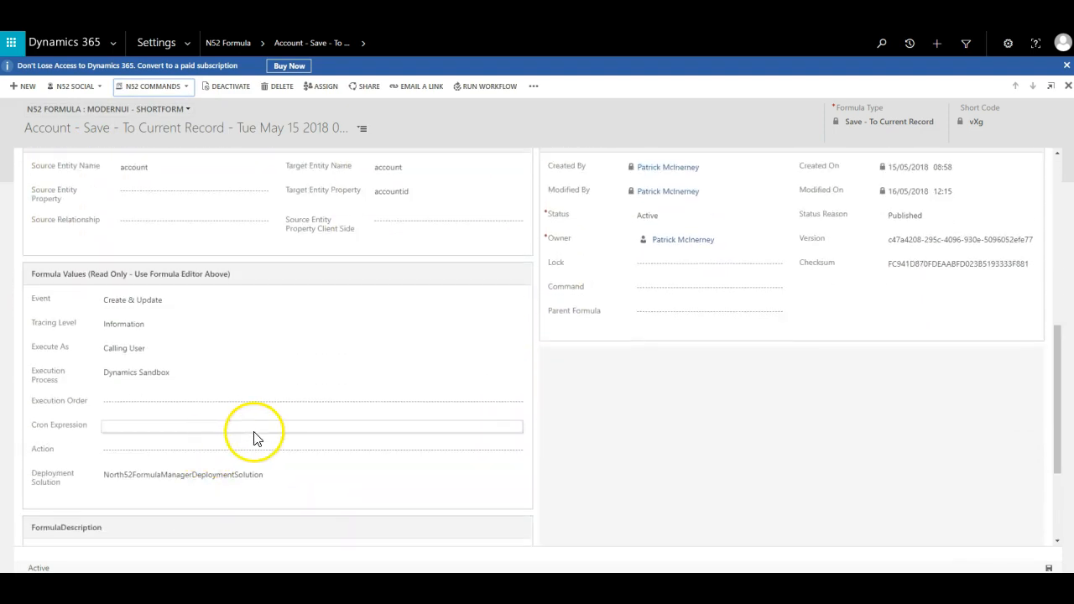
pyautogui.scroll(5, 281, 433)
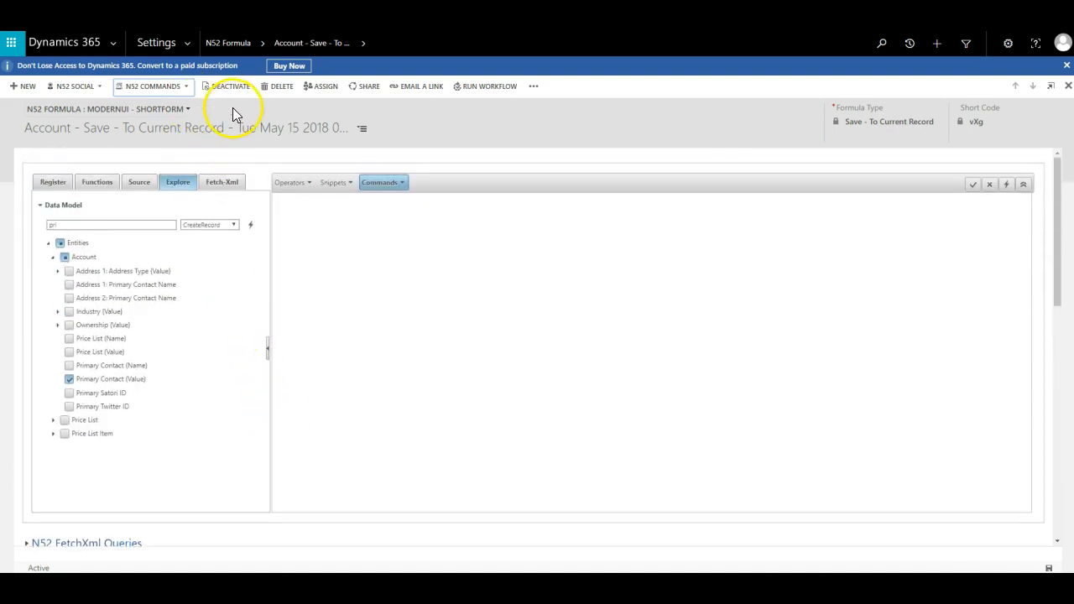
# Review the Refresh, Clone Formula and Publish Formula commands for the formula record.
pyautogui.click(181, 89)
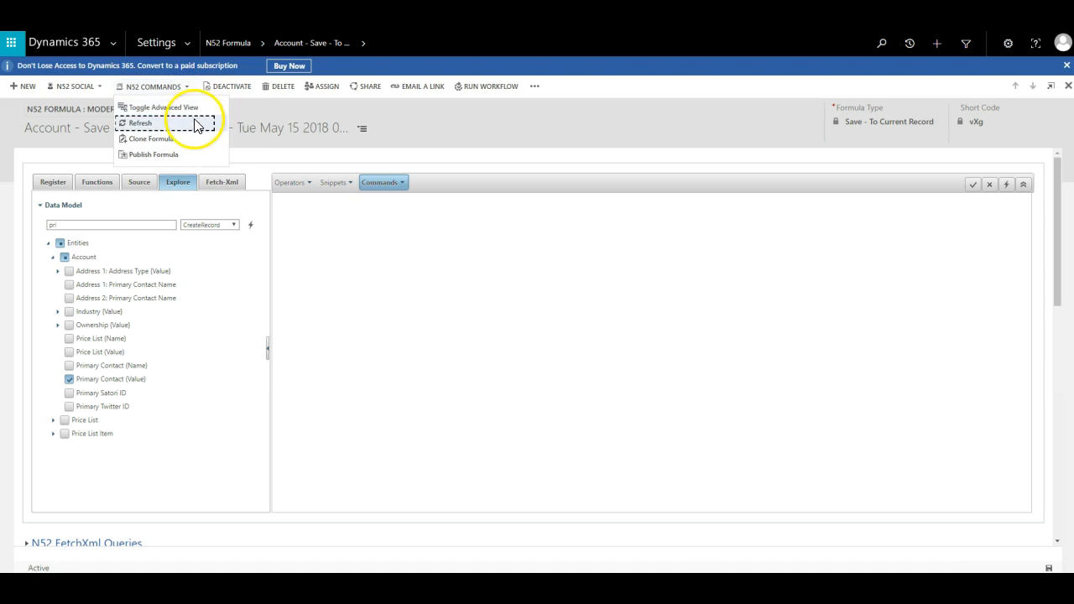